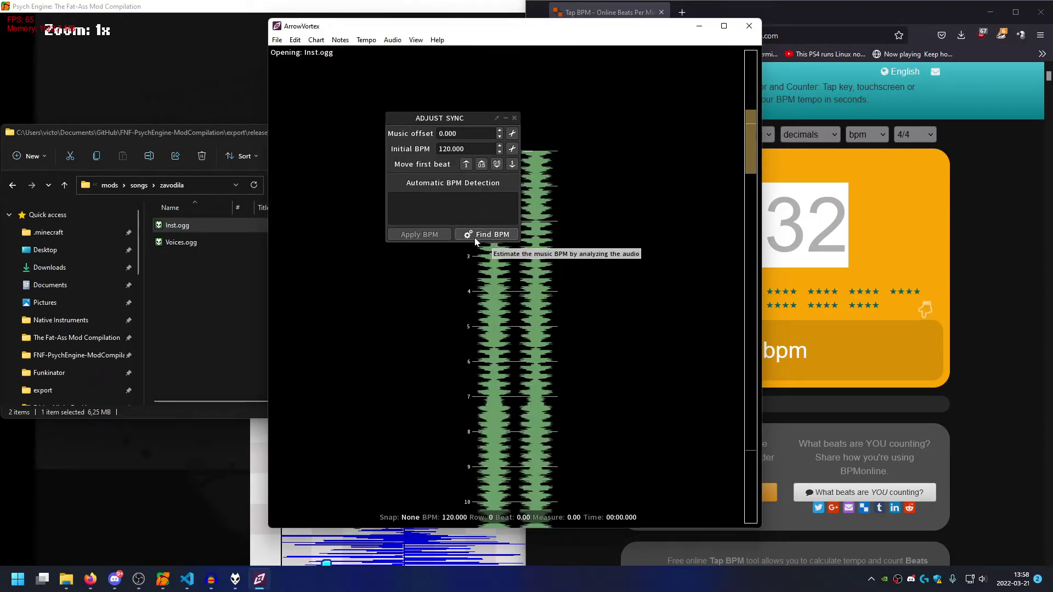
Detect the instrumental's tempo, apply 132 BPM with -0.455 offset, and move the sync panel beside the waveform.
{"action": "key", "text": "space"}
{"action": "key", "text": "space"}
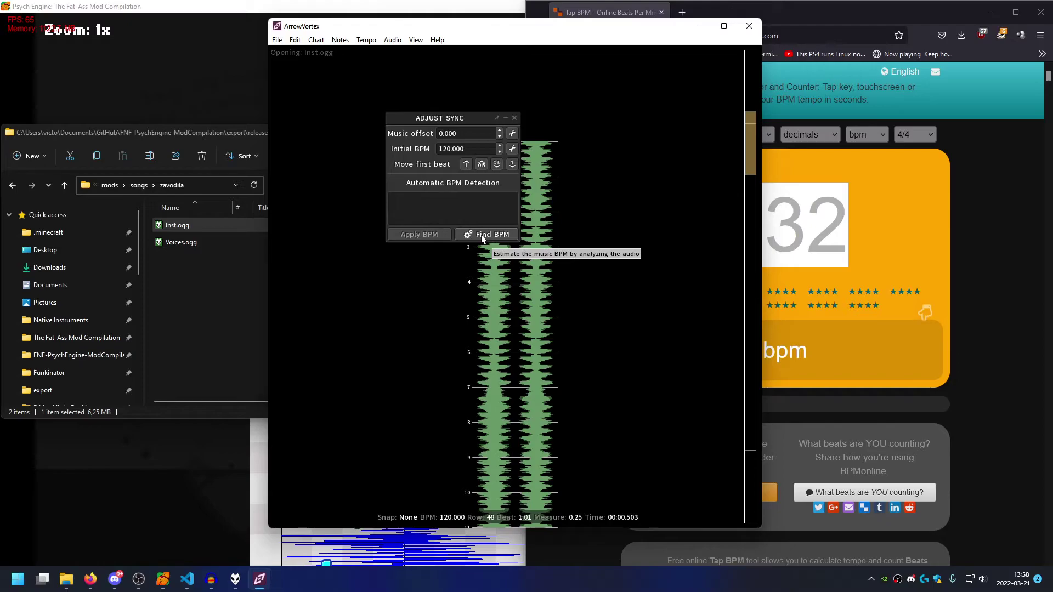
{"action": "left_click", "coordinate": [483, 236]}
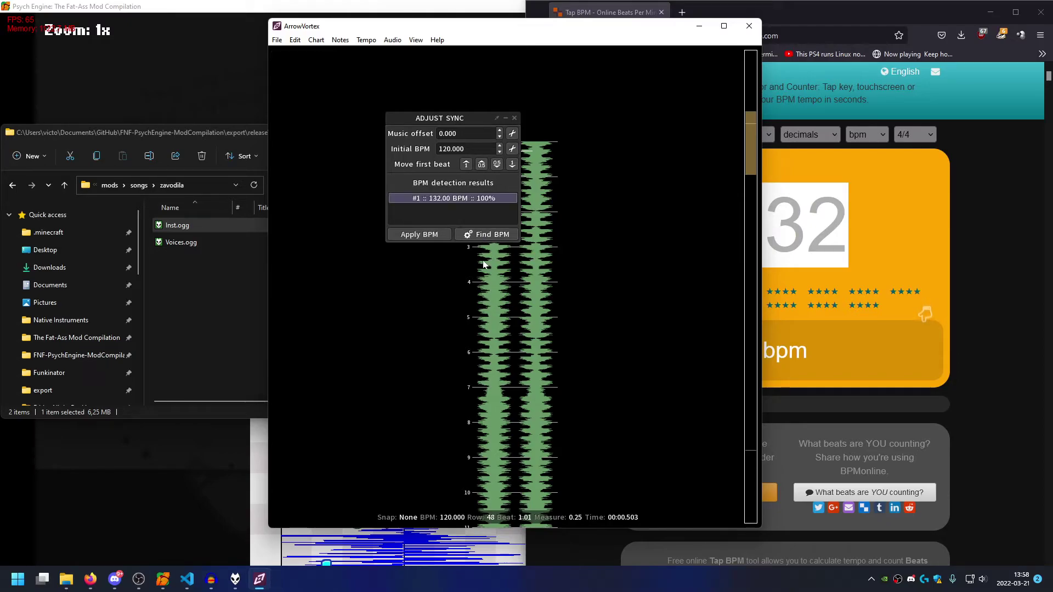
{"action": "left_click", "coordinate": [438, 236]}
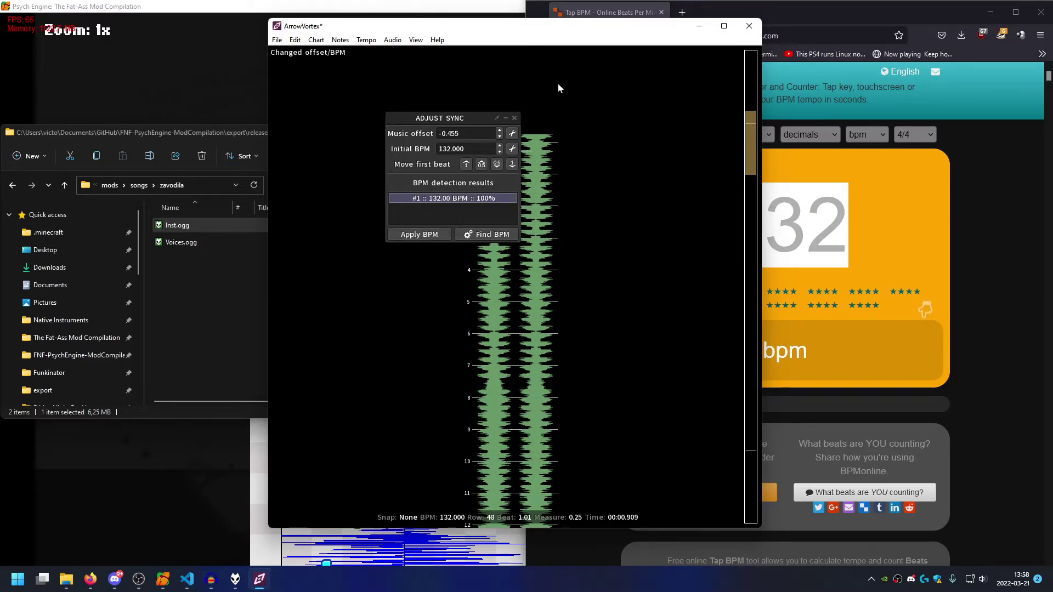
{"action": "left_click_drag", "start_coordinate": [463, 117], "coordinate": [628, 199]}
{"action": "scroll", "coordinate": [542, 153], "scroll_direction": "up", "scroll_amount": 1}
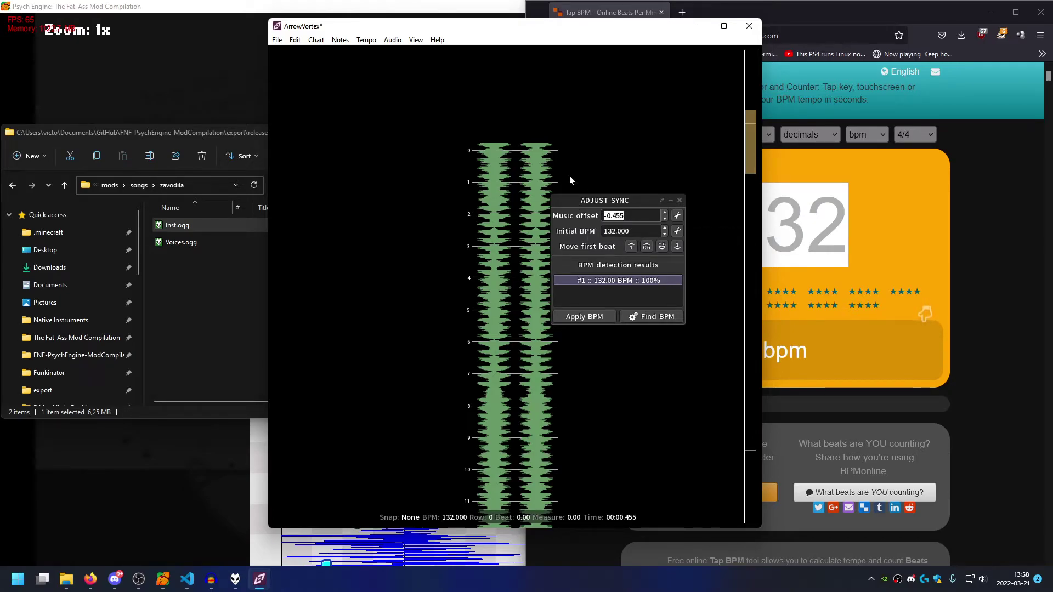
Change the music offset from -0.455 to 0.000, keeping 132 BPM, then close Adjust Sync.
{"action": "left_click", "coordinate": [530, 149]}
{"action": "key", "text": "space"}
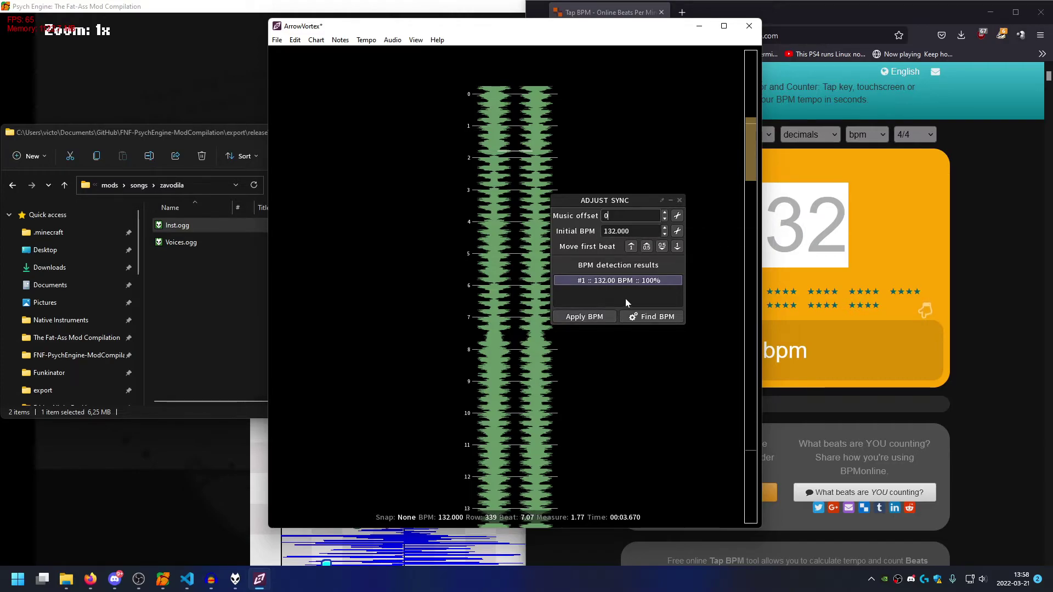
{"action": "key", "text": "Return"}
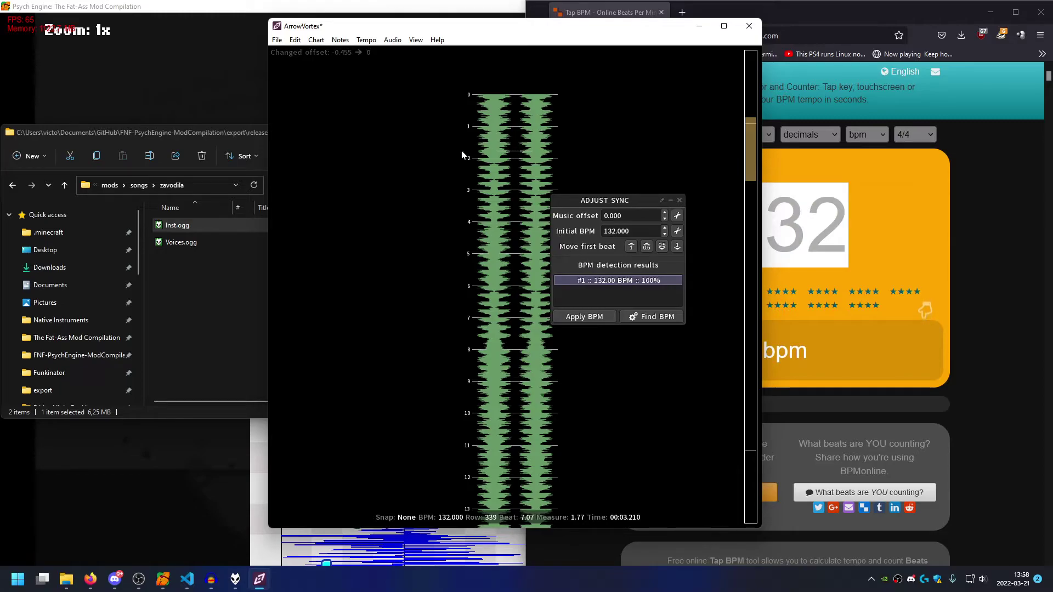
{"action": "left_click_drag", "start_coordinate": [622, 215], "coordinate": [603, 216]}
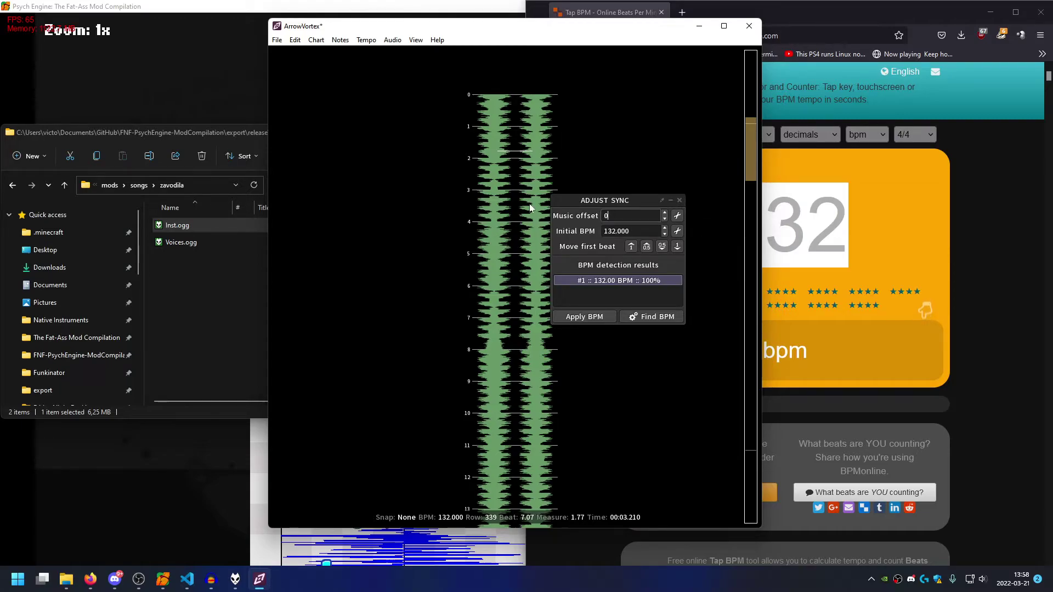
{"action": "left_click", "coordinate": [542, 269]}
{"action": "left_click", "coordinate": [679, 200]}
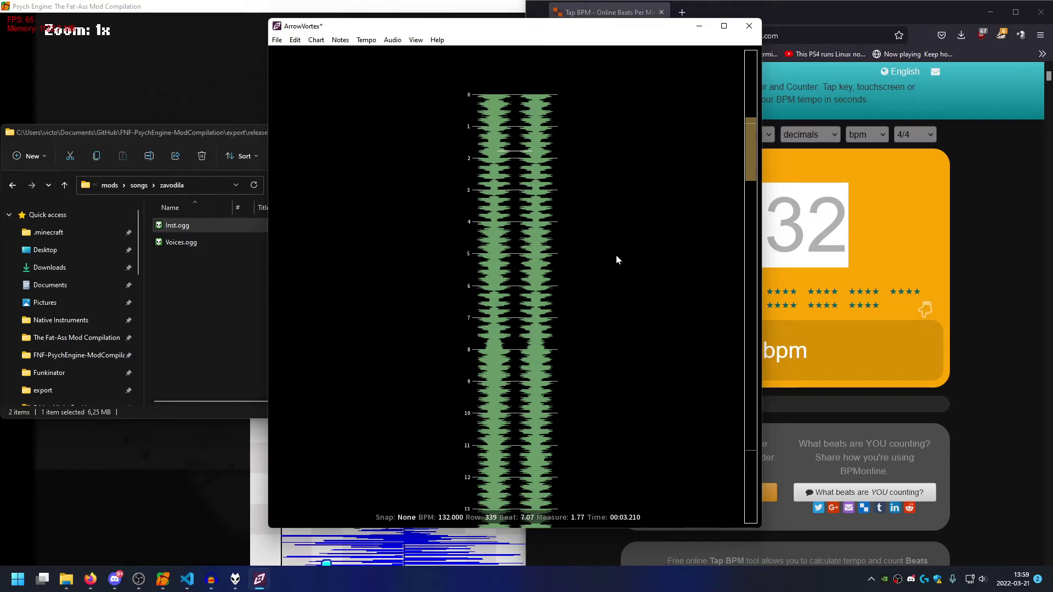
{"action": "scroll", "coordinate": [507, 166], "scroll_direction": "up", "scroll_amount": 3}
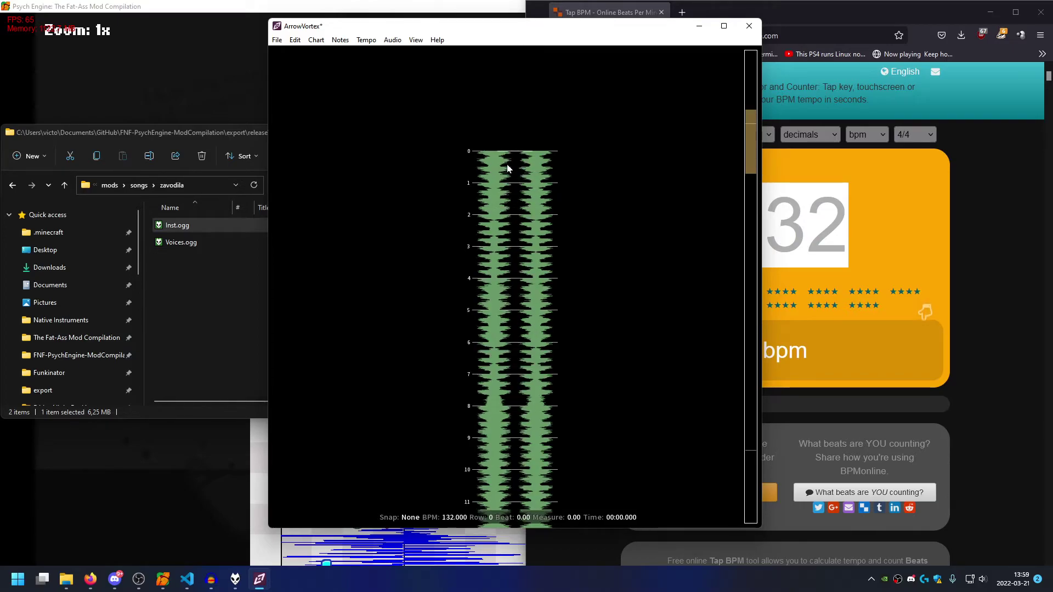
{"action": "key", "text": "space"}
{"action": "key", "text": "space"}
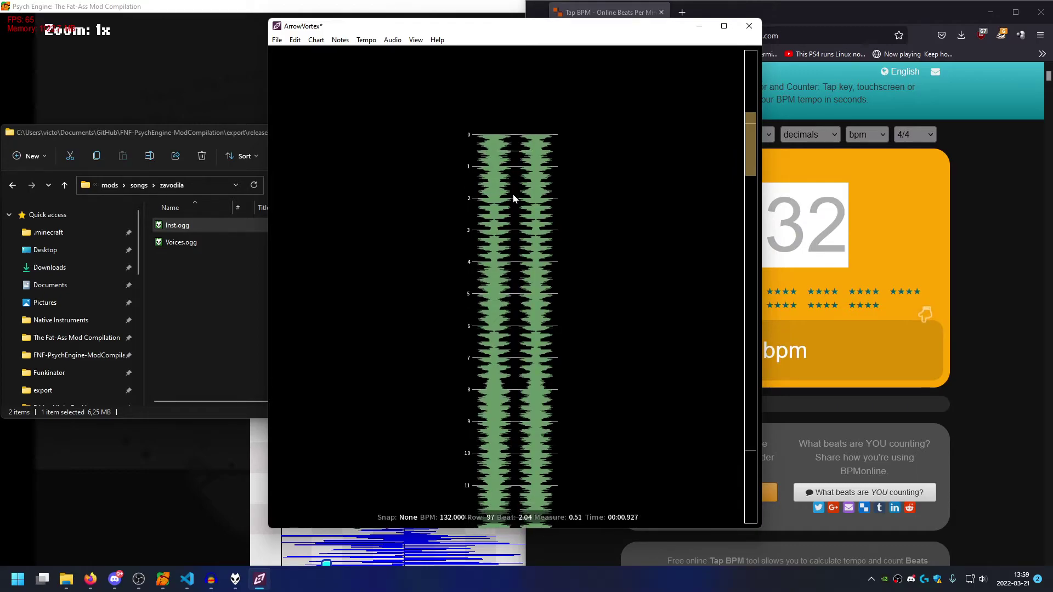
{"action": "scroll", "coordinate": [513, 199], "scroll_direction": "up", "scroll_amount": 7}
{"action": "scroll", "coordinate": [512, 198], "scroll_direction": "down", "scroll_amount": 3}
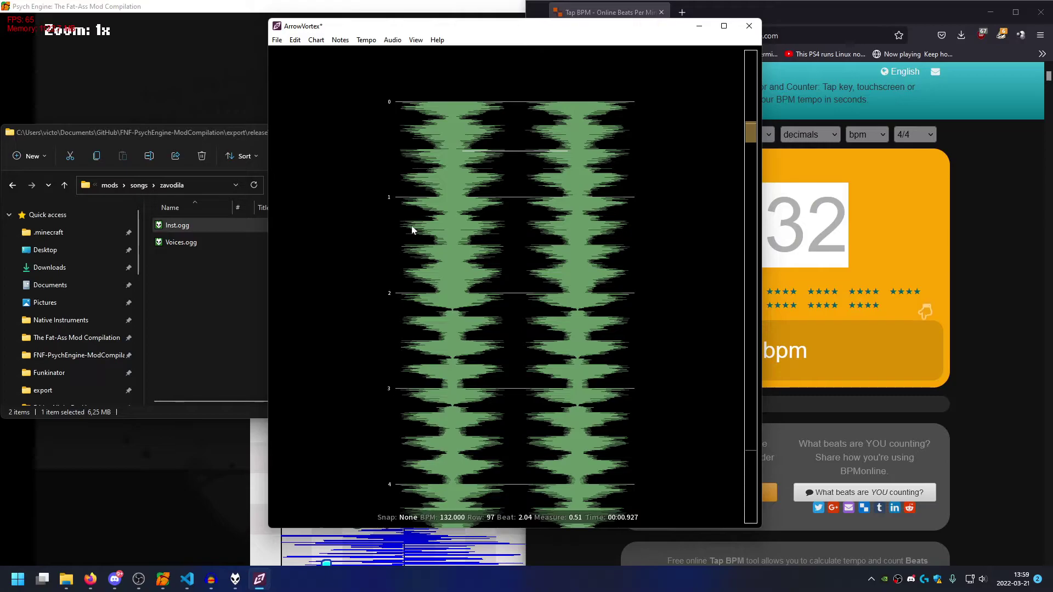
{"action": "scroll", "coordinate": [409, 213], "scroll_direction": "up", "scroll_amount": 2}
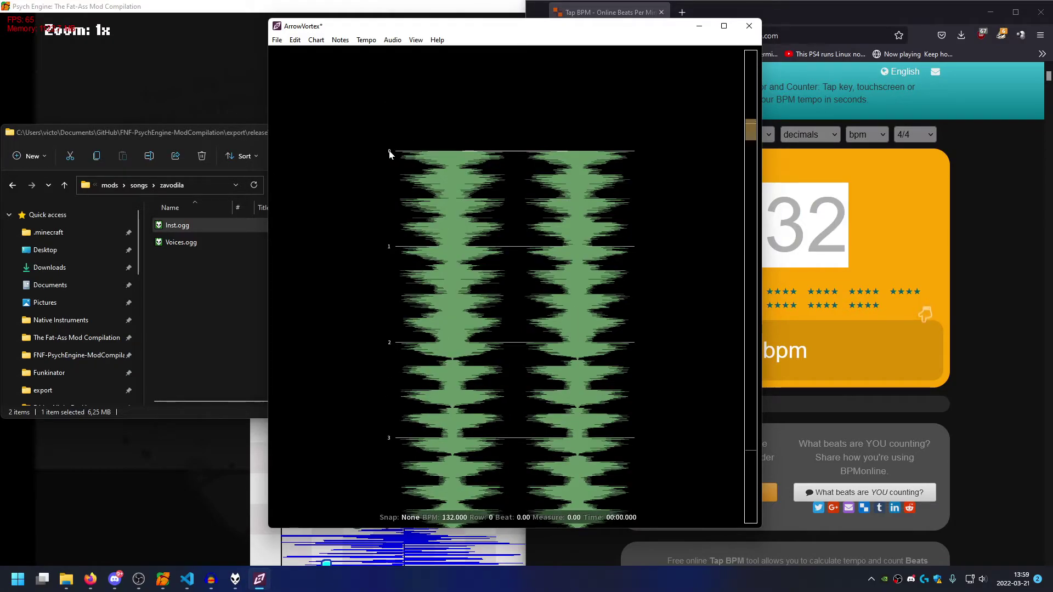
{"action": "key", "text": "space"}
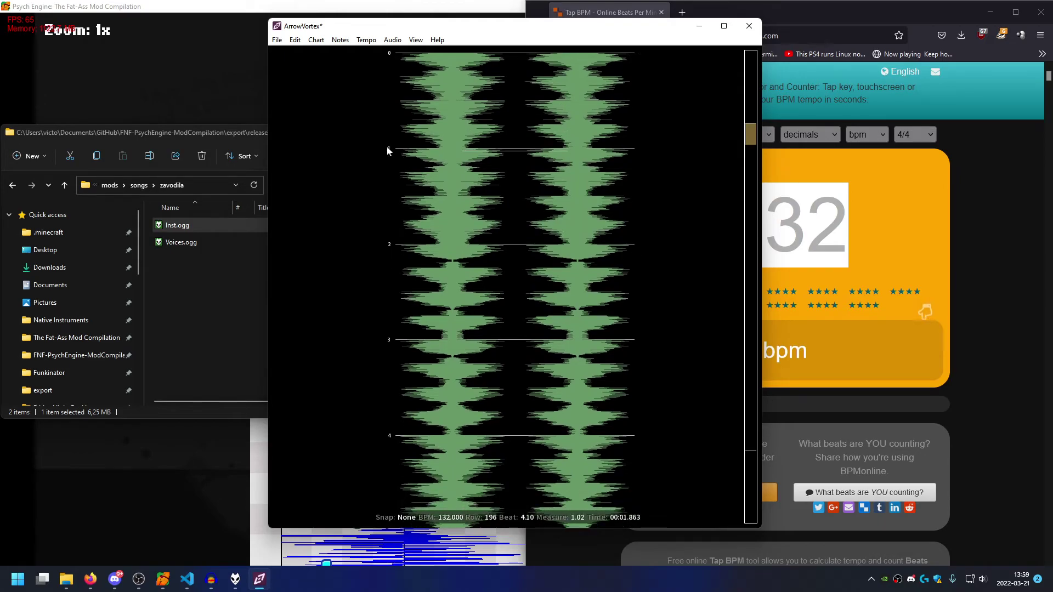
{"action": "left_click_drag", "start_coordinate": [376, 52], "coordinate": [641, 150]}
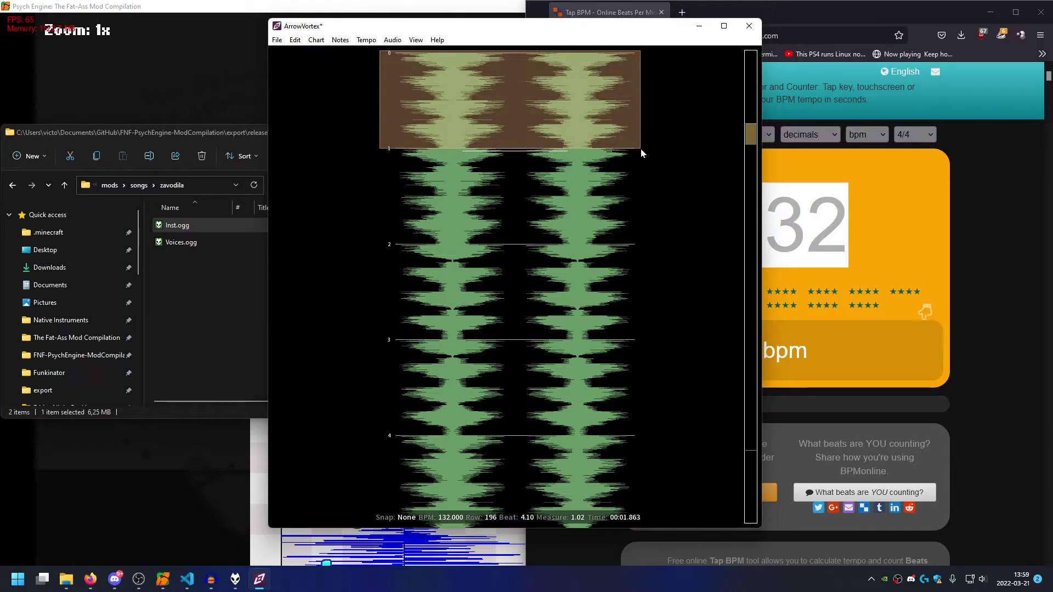
{"action": "left_click", "coordinate": [172, 501]}
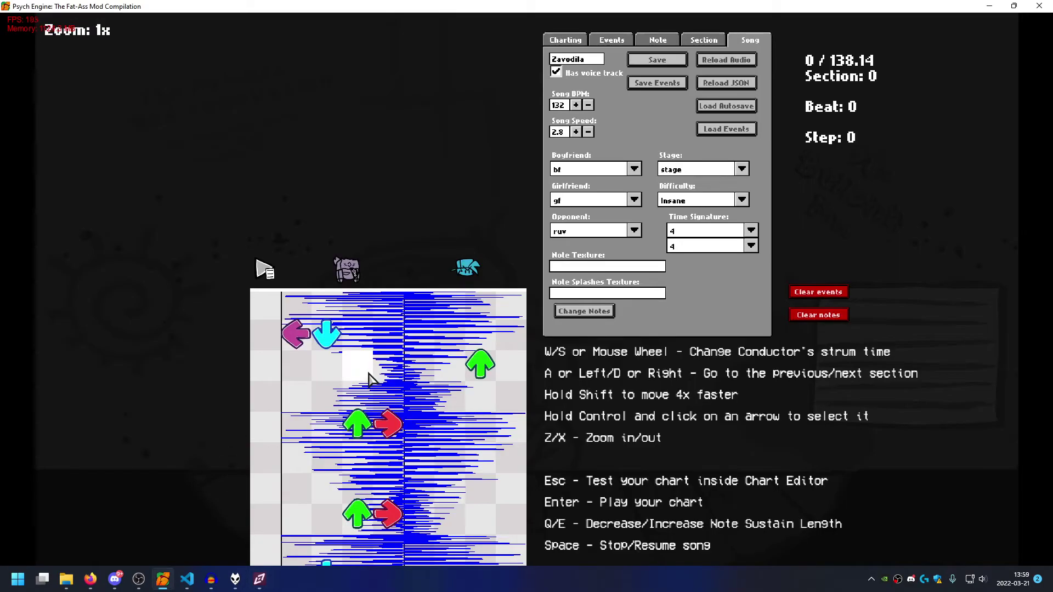
{"action": "key", "text": "space"}
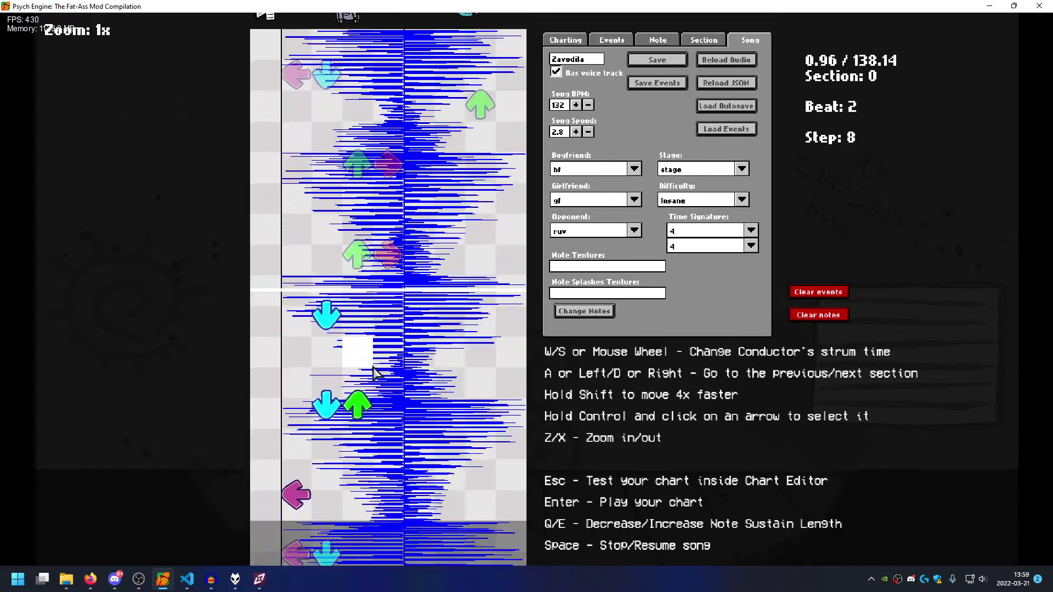
{"action": "key", "text": "space"}
{"action": "key", "text": "alt+Tab"}
{"action": "left_click_drag", "start_coordinate": [385, 49], "coordinate": [654, 150]}
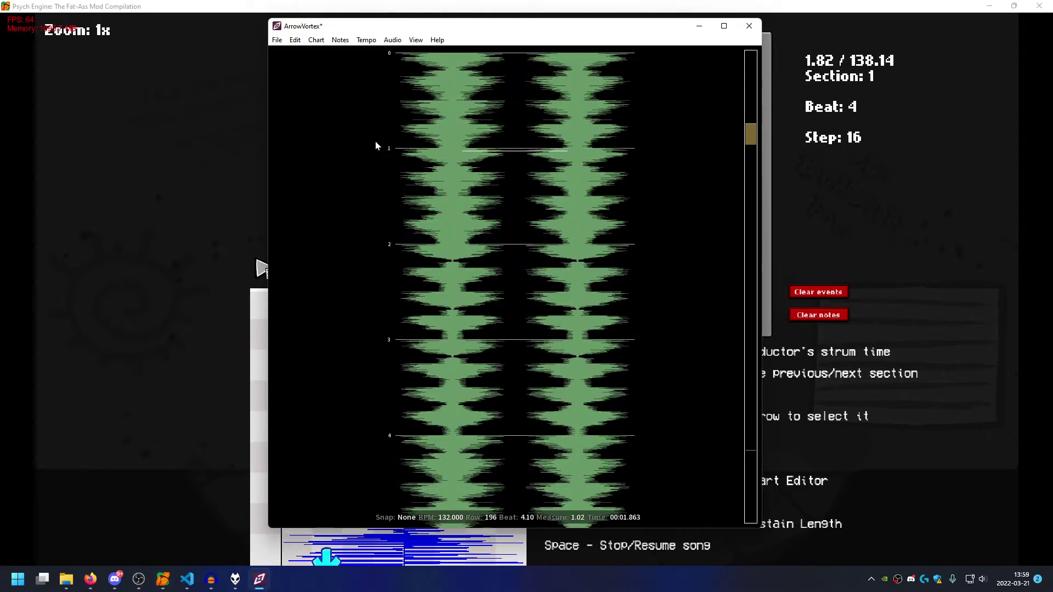
Scroll through the waveform, then minimize ArrowVortex to bring back the Psych Engine chart editor.
{"action": "left_click_drag", "start_coordinate": [455, 173], "coordinate": [658, 249]}
{"action": "scroll", "coordinate": [657, 248], "scroll_direction": "down", "scroll_amount": 3}
{"action": "scroll", "coordinate": [650, 253], "scroll_direction": "down", "scroll_amount": 20}
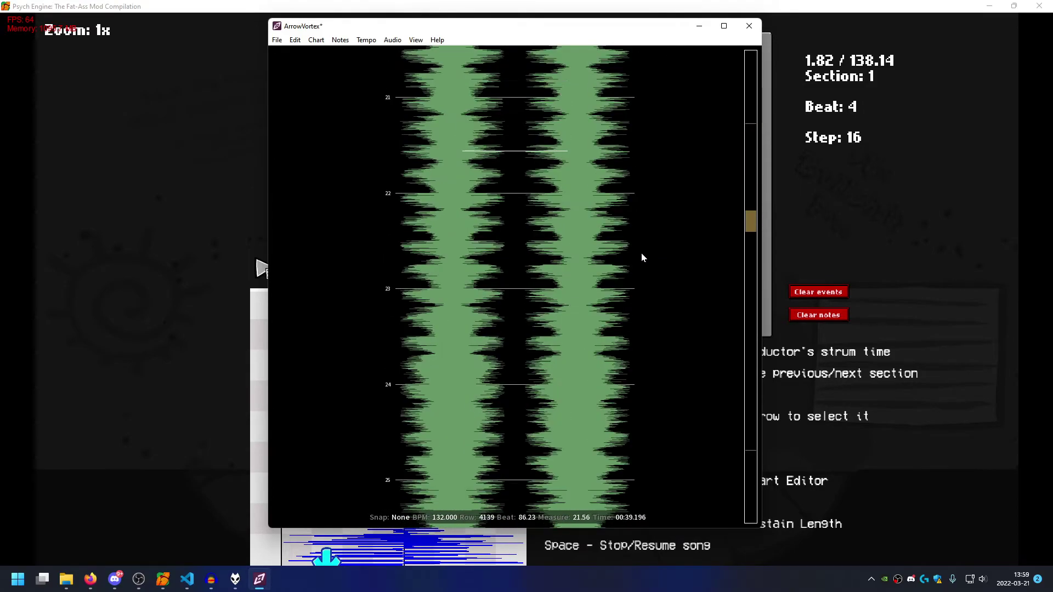
{"action": "scroll", "coordinate": [640, 252], "scroll_direction": "down", "scroll_amount": 4}
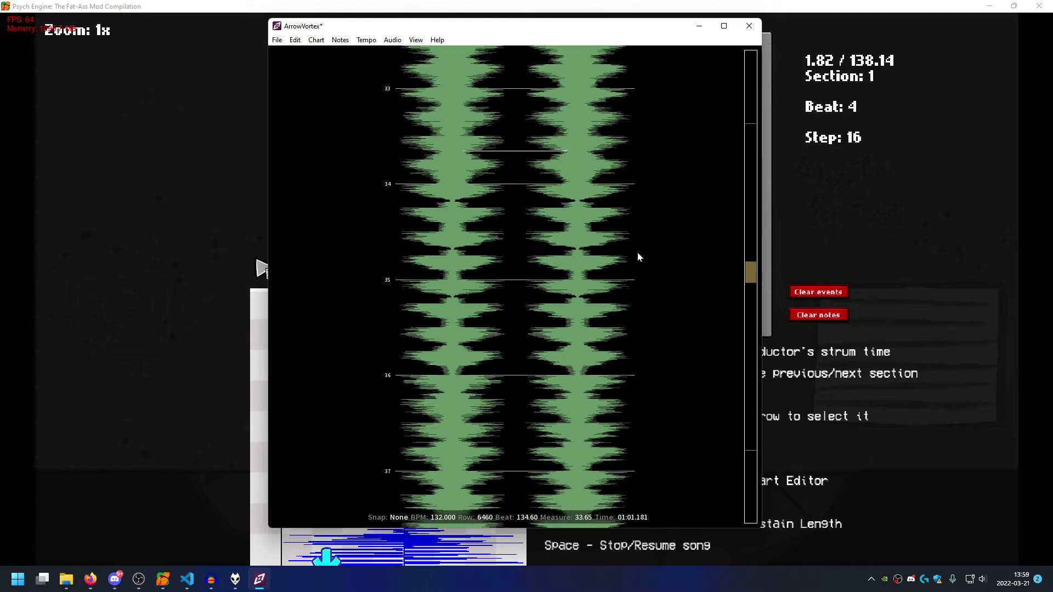
{"action": "left_click", "coordinate": [698, 26]}
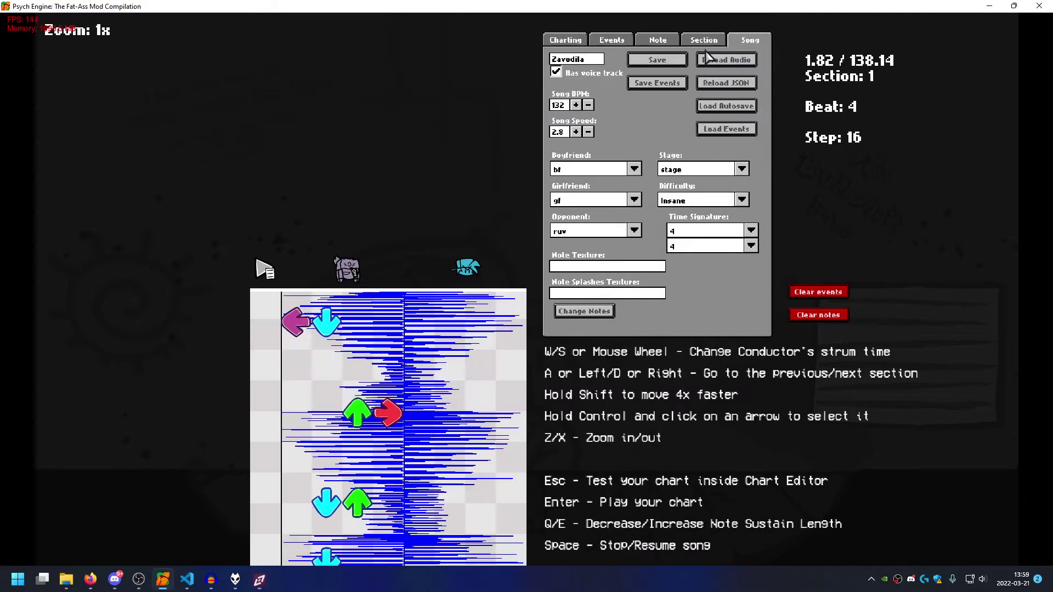
Play and scrub the opening of the Zavodila chart from the start.
{"action": "scroll", "coordinate": [357, 384], "scroll_direction": "up", "scroll_amount": 20}
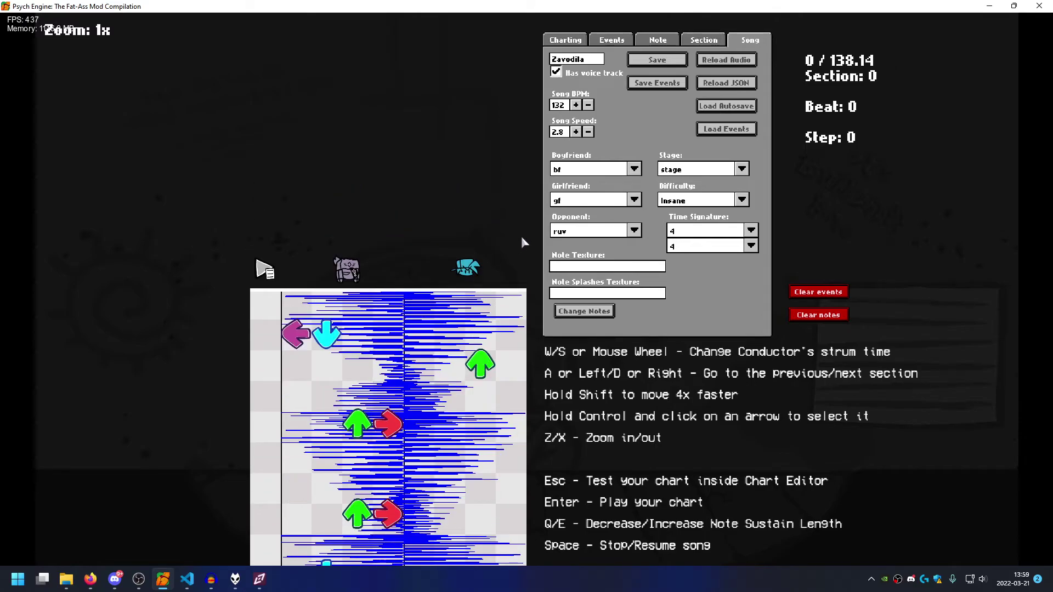
{"action": "key", "text": "space"}
{"action": "scroll", "coordinate": [401, 339], "scroll_direction": "up", "scroll_amount": 8}
{"action": "scroll", "coordinate": [466, 370], "scroll_direction": "down", "scroll_amount": 4}
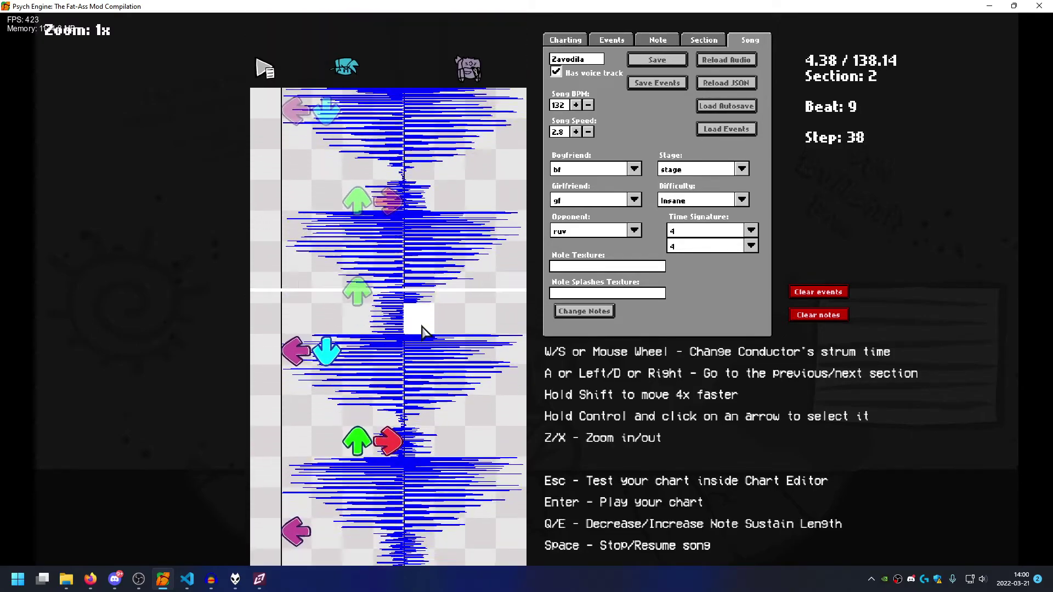
{"action": "scroll", "coordinate": [415, 328], "scroll_direction": "up", "scroll_amount": 6}
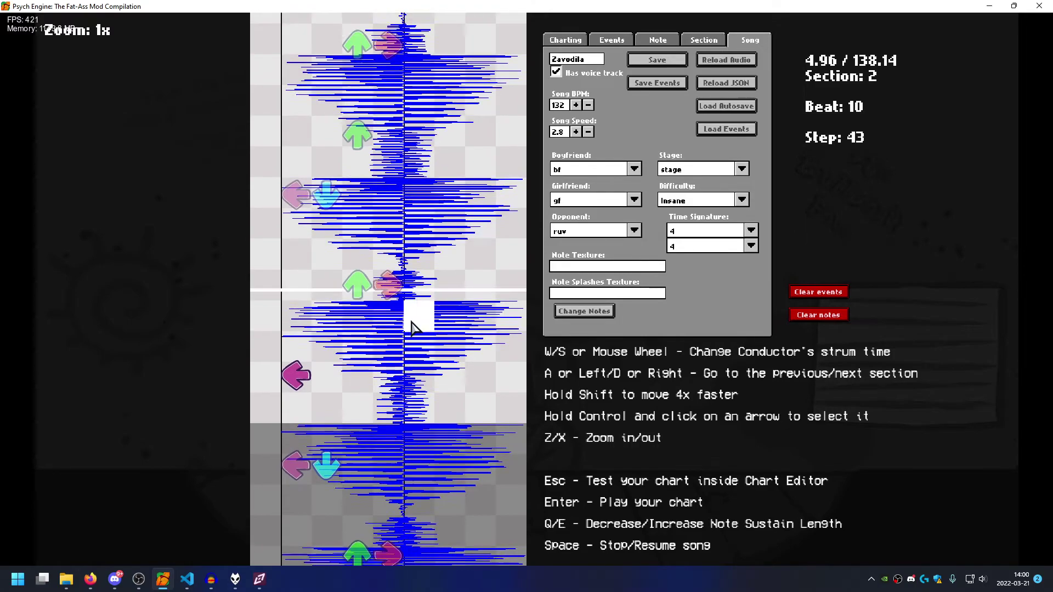
{"action": "scroll", "coordinate": [410, 327], "scroll_direction": "down", "scroll_amount": 9}
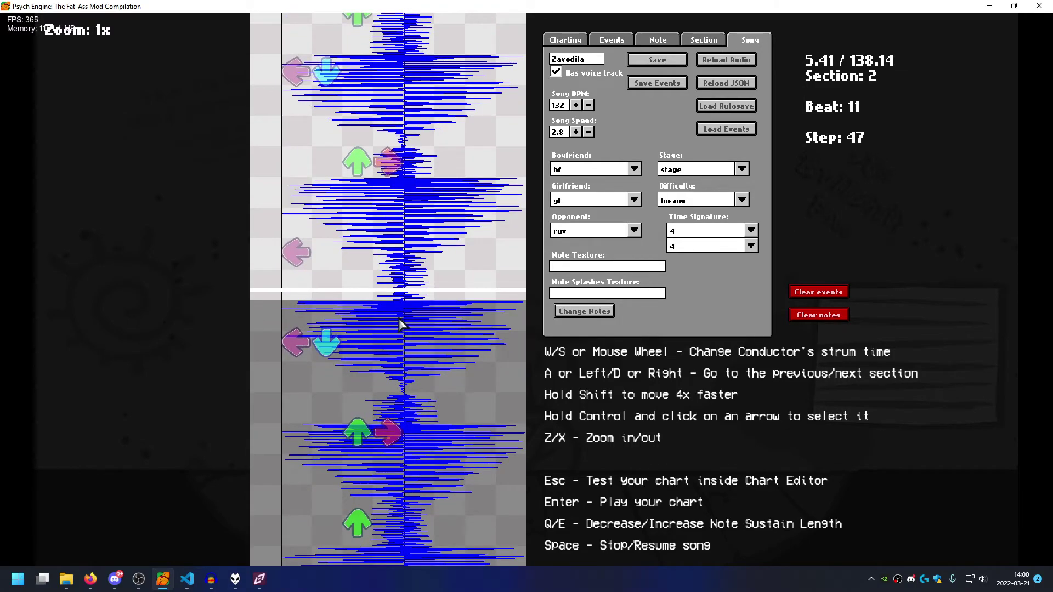
Uncheck 'Waveform for Instrumental' so the vocals waveform is shown.
{"action": "left_click", "coordinate": [578, 43]}
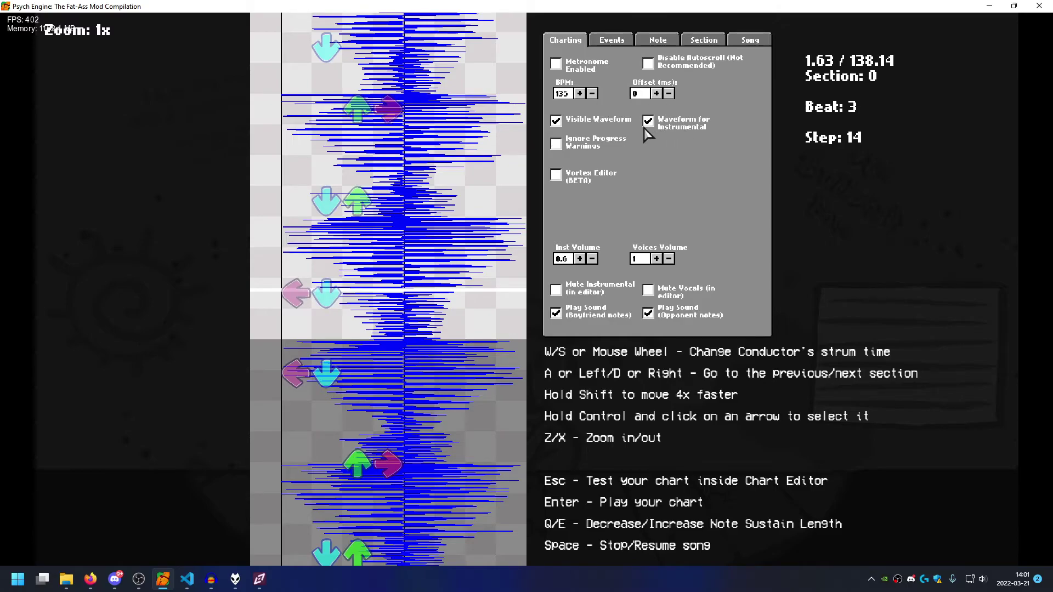
{"action": "scroll", "coordinate": [652, 136], "scroll_direction": "up", "scroll_amount": 2}
{"action": "left_click", "coordinate": [648, 121]}
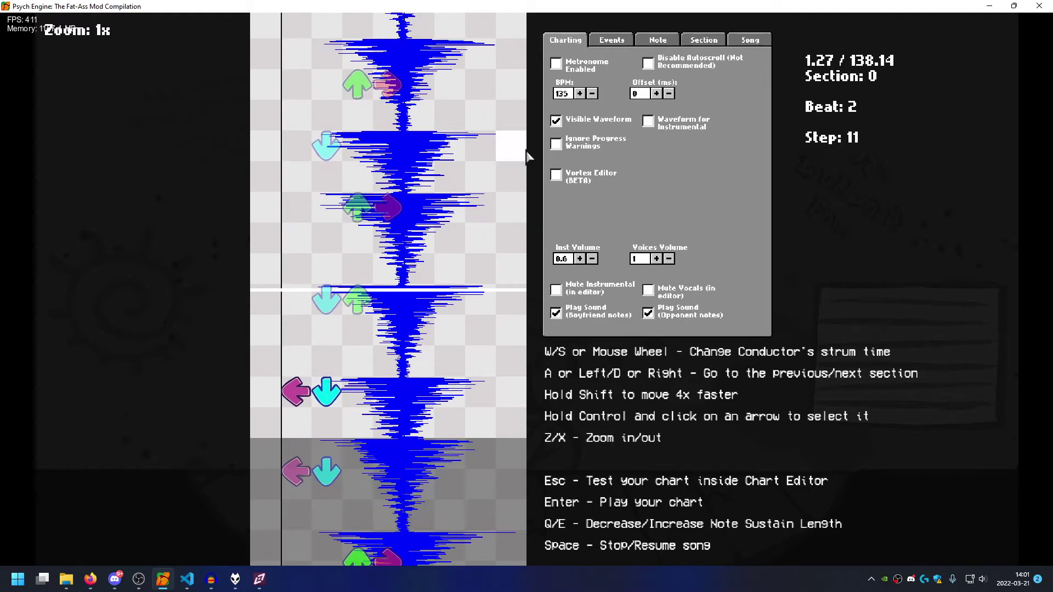
{"action": "scroll", "coordinate": [249, 253], "scroll_direction": "up", "scroll_amount": 4}
{"action": "scroll", "coordinate": [245, 242], "scroll_direction": "up", "scroll_amount": 3}
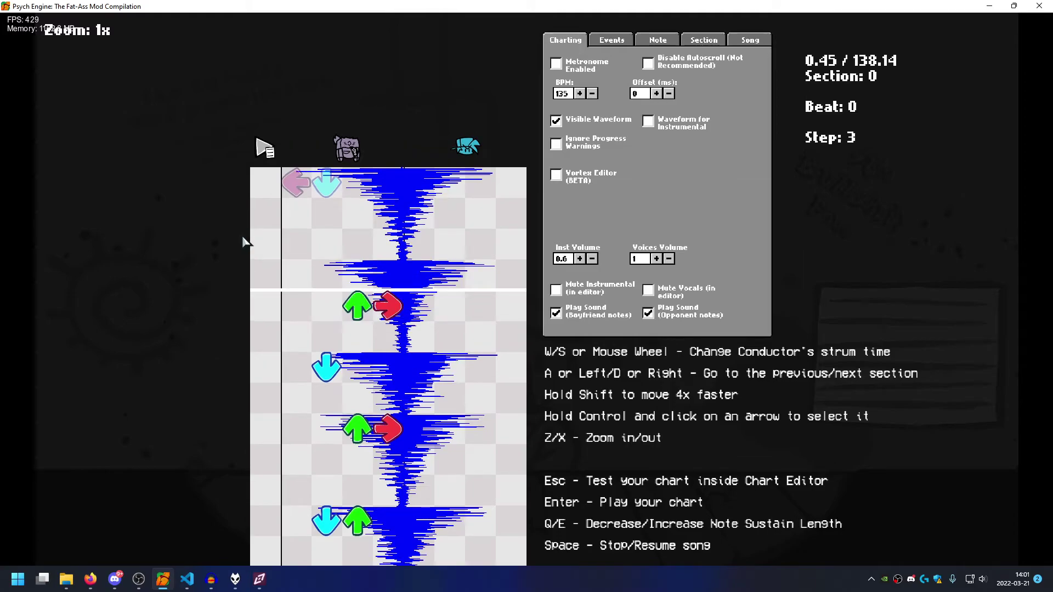
Replay the opening and move the up-and-right note pair one row earlier.
{"action": "key", "text": "space"}
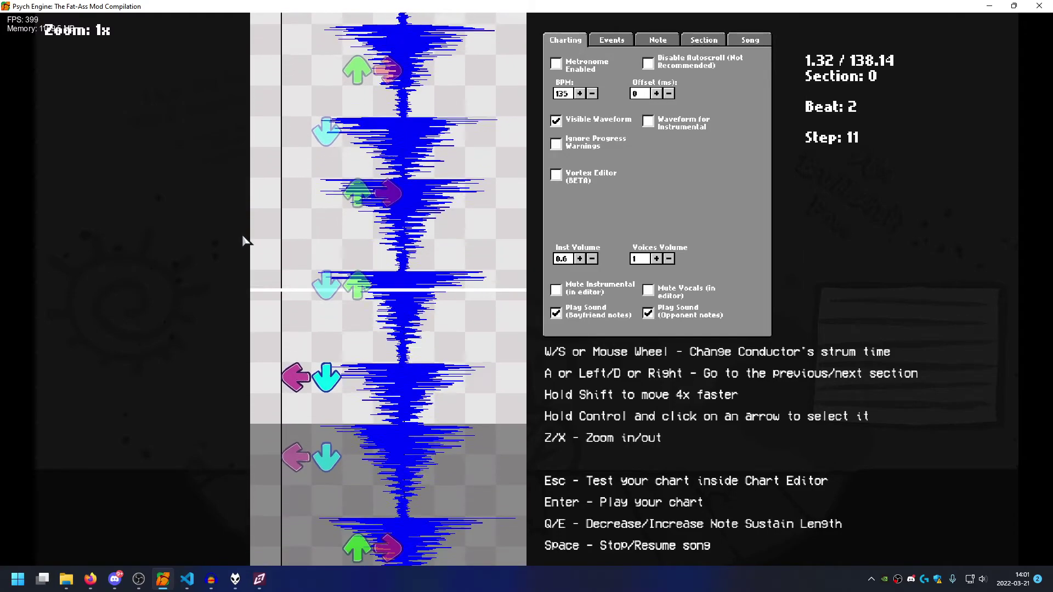
{"action": "scroll", "coordinate": [306, 230], "scroll_direction": "up", "scroll_amount": 10}
{"action": "key", "text": "space"}
{"action": "scroll", "coordinate": [305, 224], "scroll_direction": "up", "scroll_amount": 5}
{"action": "key", "text": "space"}
{"action": "scroll", "coordinate": [305, 224], "scroll_direction": "up", "scroll_amount": 5}
{"action": "key", "text": "space"}
{"action": "left_click", "coordinate": [358, 306]}
{"action": "left_click", "coordinate": [386, 306]}
{"action": "left_click", "coordinate": [386, 335]}
{"action": "left_click", "coordinate": [353, 335]}
{"action": "scroll", "coordinate": [329, 307], "scroll_direction": "up", "scroll_amount": 4}
{"action": "key", "text": "space"}
Scrub through Section 0 into Section 1 to check the corrected timing.
{"action": "scroll", "coordinate": [324, 296], "scroll_direction": "up", "scroll_amount": 7}
{"action": "scroll", "coordinate": [327, 291], "scroll_direction": "down", "scroll_amount": 4}
{"action": "scroll", "coordinate": [323, 290], "scroll_direction": "up", "scroll_amount": 4}
{"action": "scroll", "coordinate": [320, 278], "scroll_direction": "down", "scroll_amount": 3}
{"action": "scroll", "coordinate": [320, 278], "scroll_direction": "down", "scroll_amount": 4}
{"action": "scroll", "coordinate": [320, 277], "scroll_direction": "up", "scroll_amount": 5}
{"action": "scroll", "coordinate": [319, 275], "scroll_direction": "down", "scroll_amount": 9}
{"action": "scroll", "coordinate": [317, 268], "scroll_direction": "down", "scroll_amount": 6}
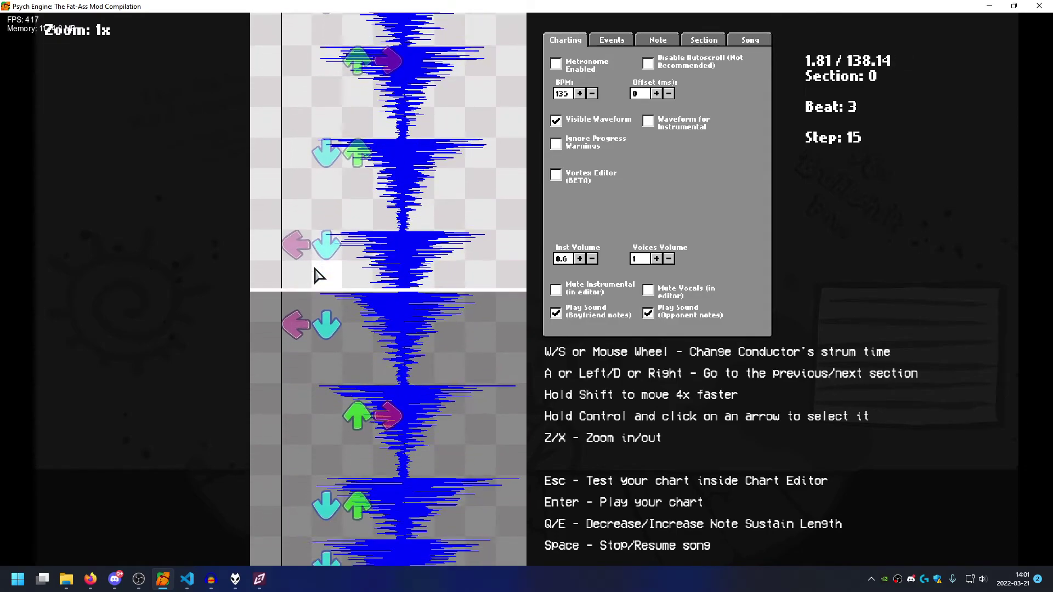
{"action": "scroll", "coordinate": [296, 274], "scroll_direction": "up", "scroll_amount": 5}
{"action": "scroll", "coordinate": [296, 271], "scroll_direction": "down", "scroll_amount": 5}
{"action": "scroll", "coordinate": [295, 268], "scroll_direction": "up", "scroll_amount": 5}
{"action": "scroll", "coordinate": [300, 268], "scroll_direction": "down", "scroll_amount": 5}
{"action": "scroll", "coordinate": [329, 272], "scroll_direction": "down", "scroll_amount": 4}
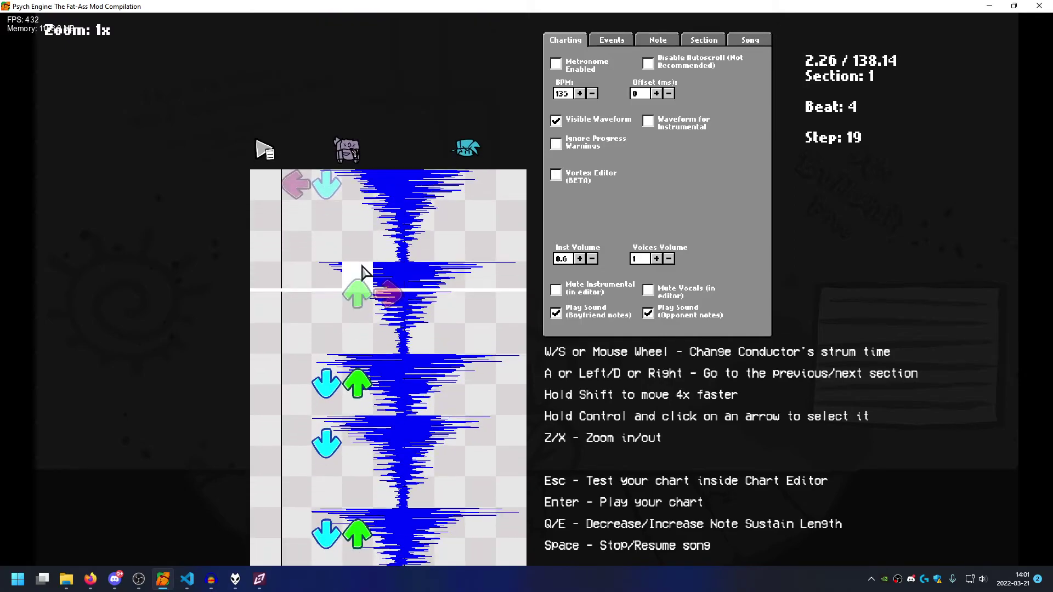
{"action": "scroll", "coordinate": [387, 277], "scroll_direction": "up", "scroll_amount": 4}
{"action": "scroll", "coordinate": [379, 285], "scroll_direction": "down", "scroll_amount": 8}
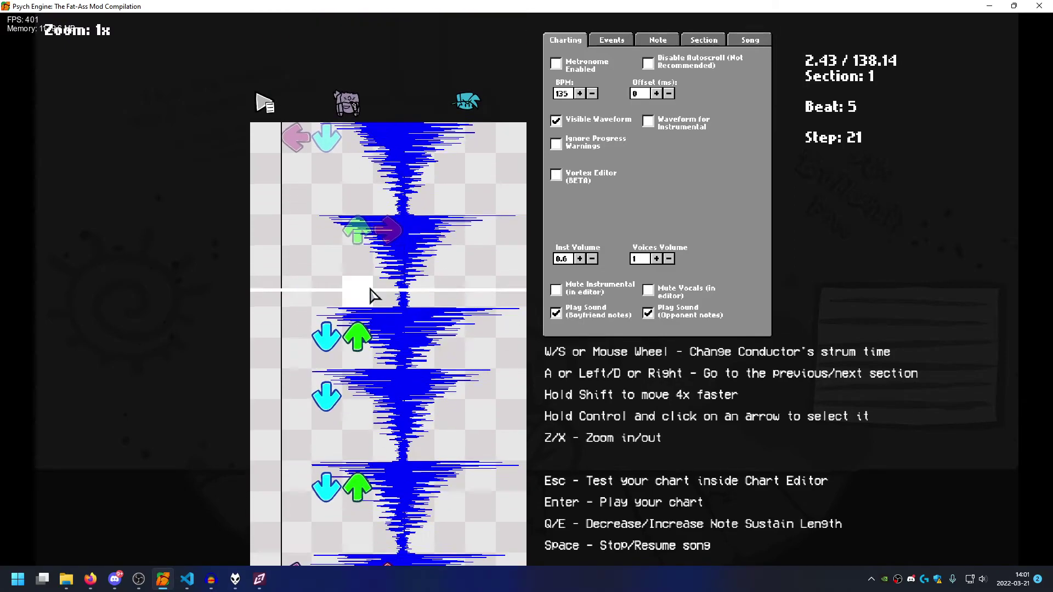
Replace the misaligned down note with a down-and-up pair on the waveform peak.
{"action": "left_click", "coordinate": [330, 309]}
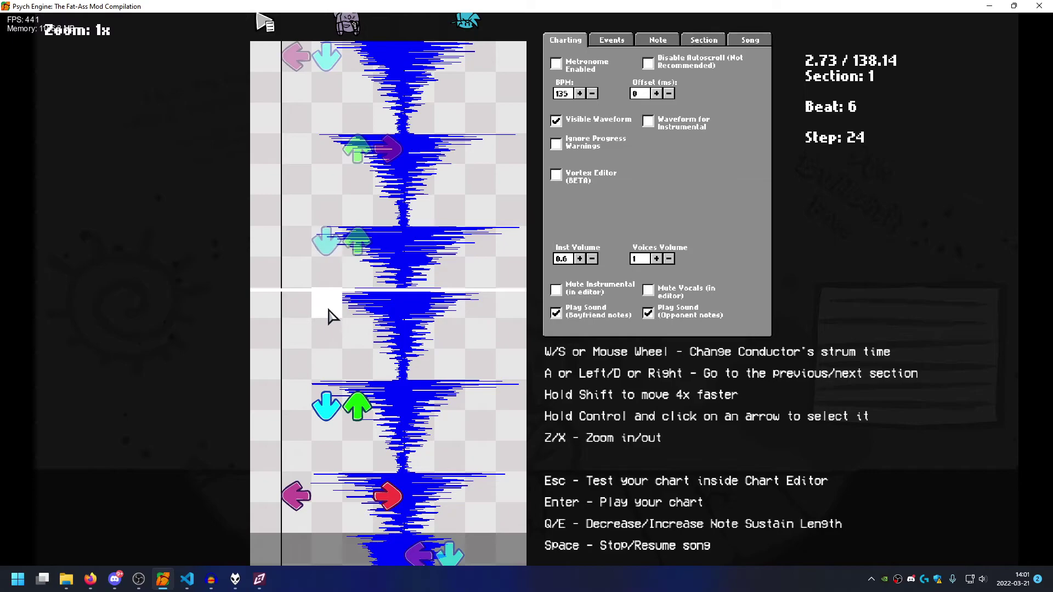
{"action": "left_click", "coordinate": [330, 308]}
{"action": "left_click", "coordinate": [362, 308]}
{"action": "scroll", "coordinate": [364, 308], "scroll_direction": "up", "scroll_amount": 4}
{"action": "key", "text": "space"}
{"action": "key", "text": "space"}
Clear the faded up notes and rebuild the upper row as a left-and-down pair.
{"action": "left_click", "coordinate": [351, 272]}
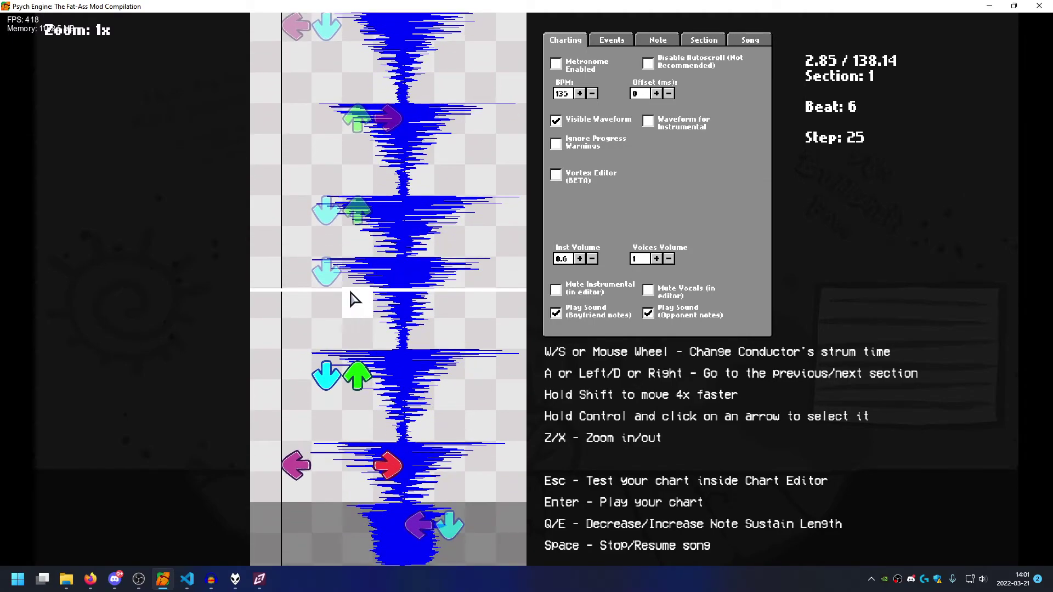
{"action": "left_click", "coordinate": [357, 215]}
{"action": "left_click", "coordinate": [356, 215]}
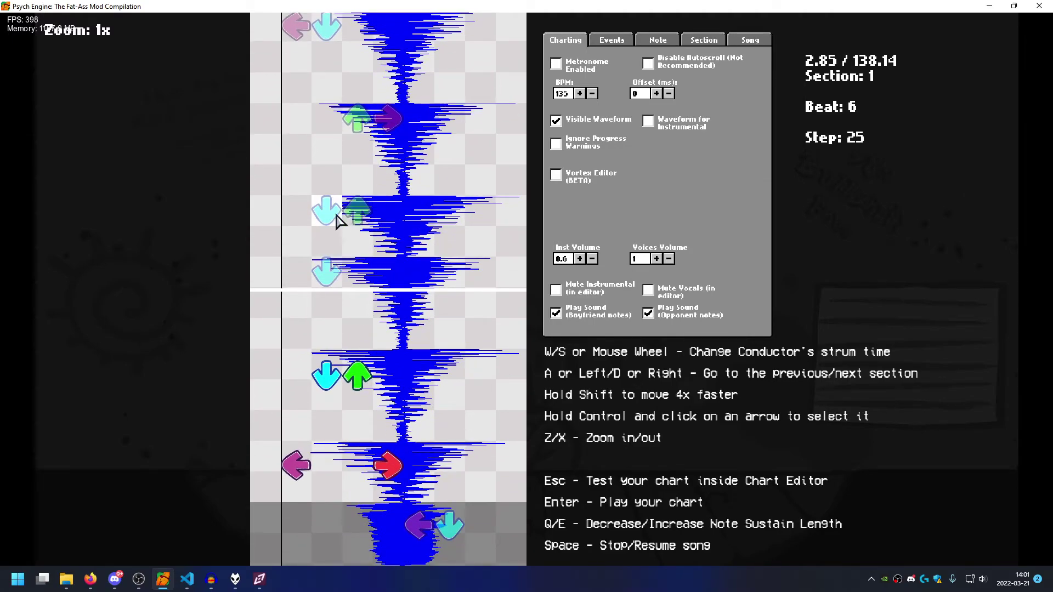
{"action": "left_click", "coordinate": [330, 218]}
{"action": "left_click", "coordinate": [300, 215]}
{"action": "left_click", "coordinate": [357, 219]}
{"action": "left_click", "coordinate": [328, 219]}
{"action": "left_click", "coordinate": [328, 275]}
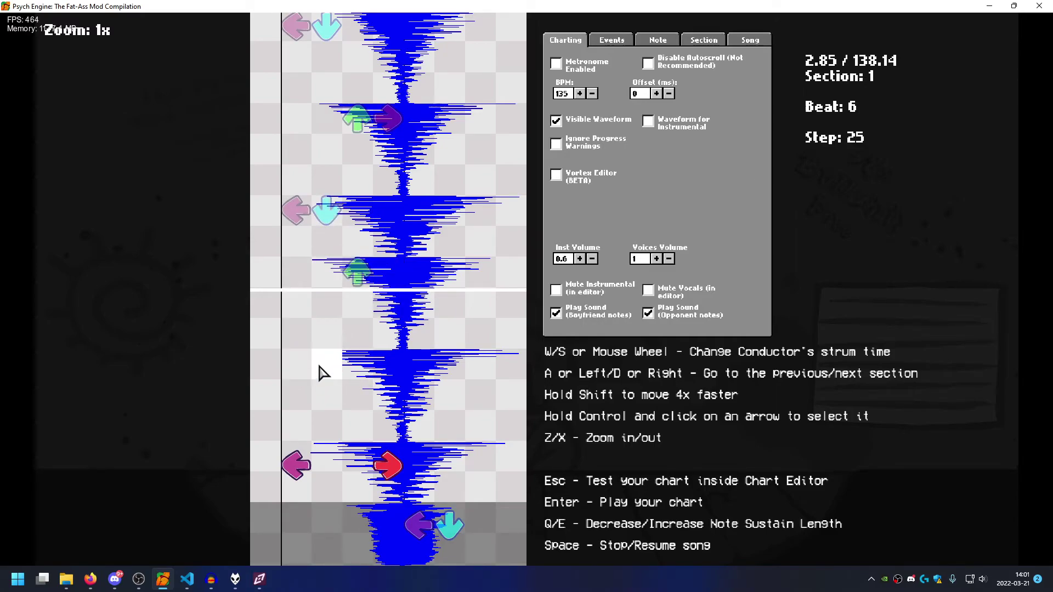
Replay the chart from the start to check the realigned Section 1 notes.
{"action": "scroll", "coordinate": [301, 300], "scroll_direction": "up", "scroll_amount": 20}
{"action": "key", "text": "space"}
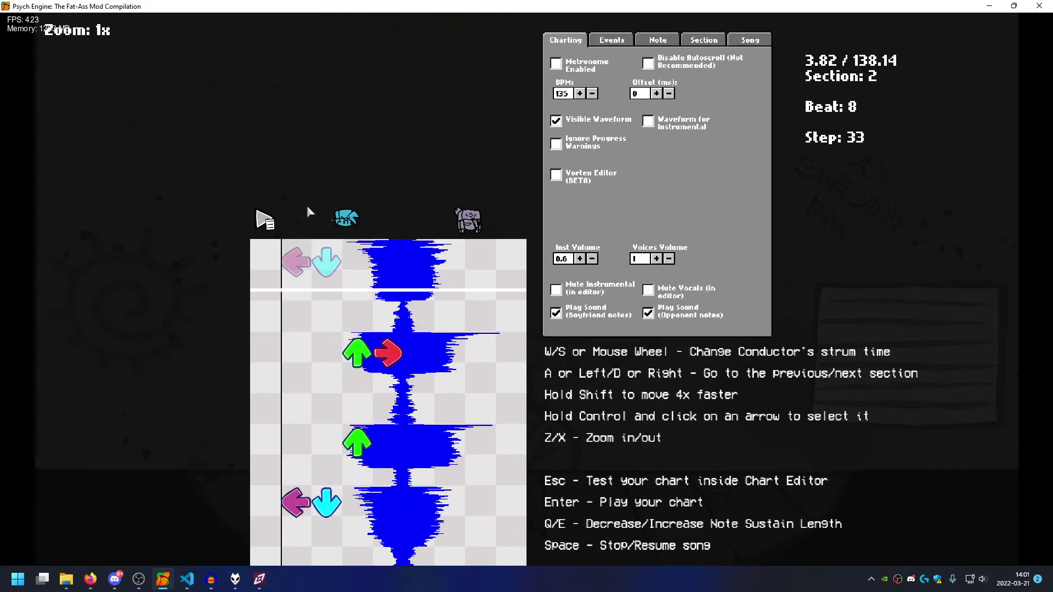
{"action": "scroll", "coordinate": [312, 349], "scroll_direction": "up", "scroll_amount": 6}
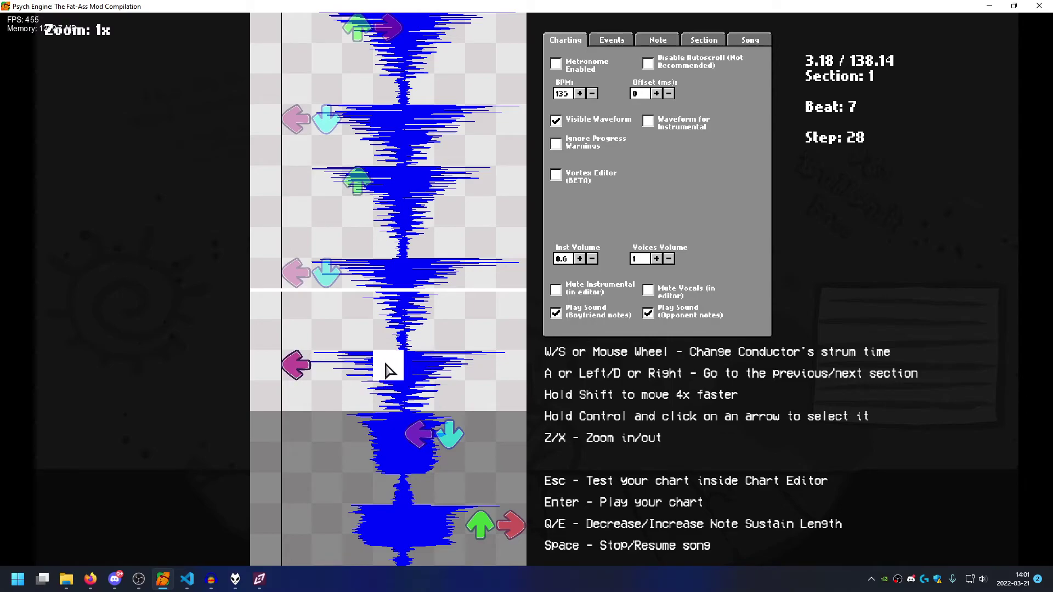
{"action": "scroll", "coordinate": [387, 371], "scroll_direction": "up", "scroll_amount": 20}
{"action": "key", "text": "space"}
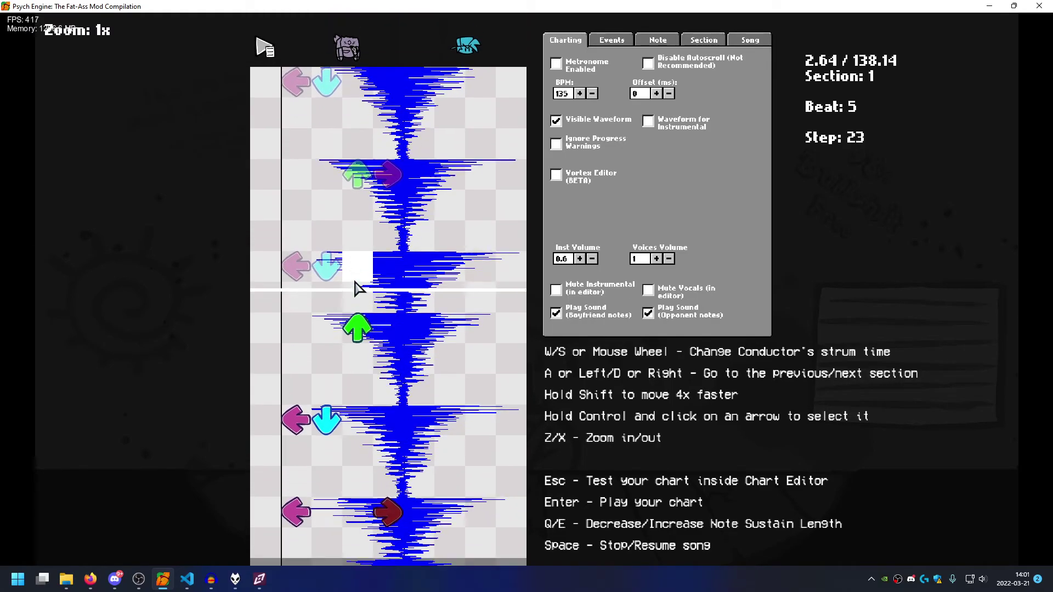
{"action": "key", "text": "space"}
{"action": "key", "text": "x"}
{"action": "key", "text": "x"}
{"action": "key", "text": "x"}
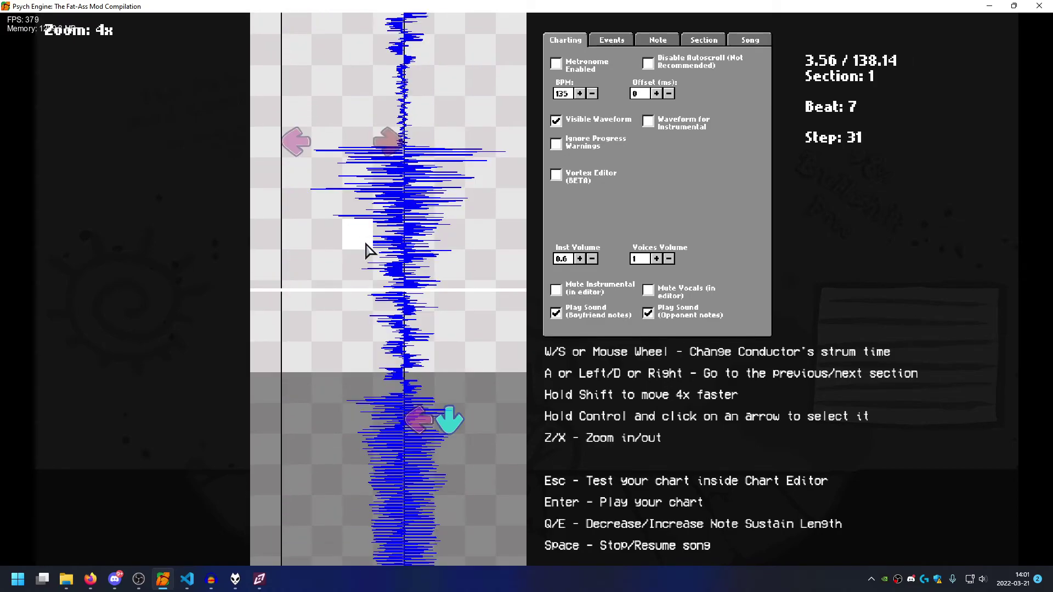
{"action": "scroll", "coordinate": [366, 250], "scroll_direction": "up", "scroll_amount": 1}
{"action": "key", "text": "x"}
{"action": "key", "text": "z"}
{"action": "key", "text": "z"}
{"action": "key", "text": "z"}
{"action": "scroll", "coordinate": [359, 252], "scroll_direction": "up", "scroll_amount": 15}
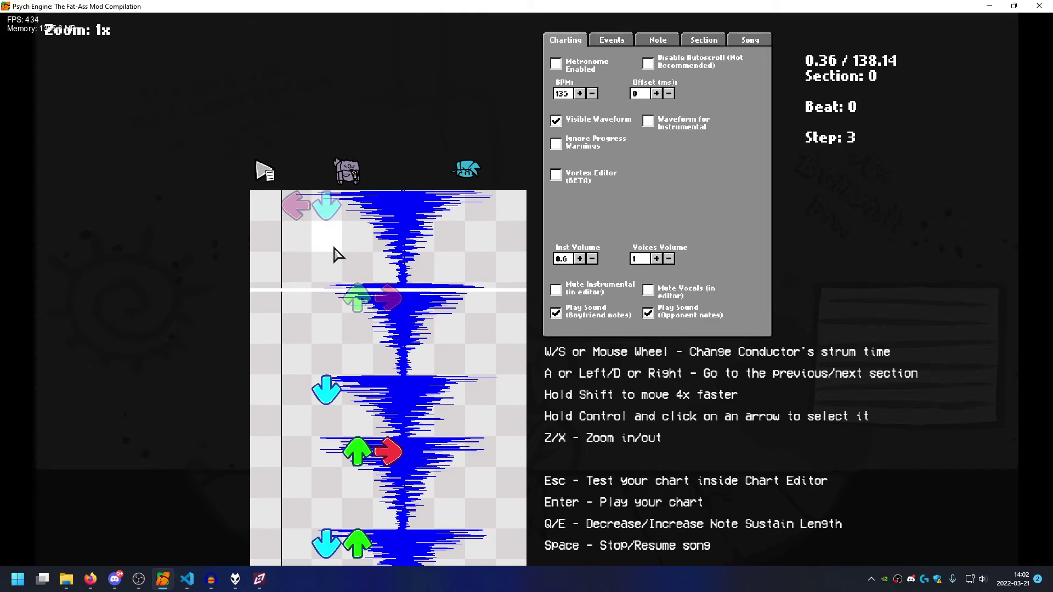
{"action": "key", "text": "x"}
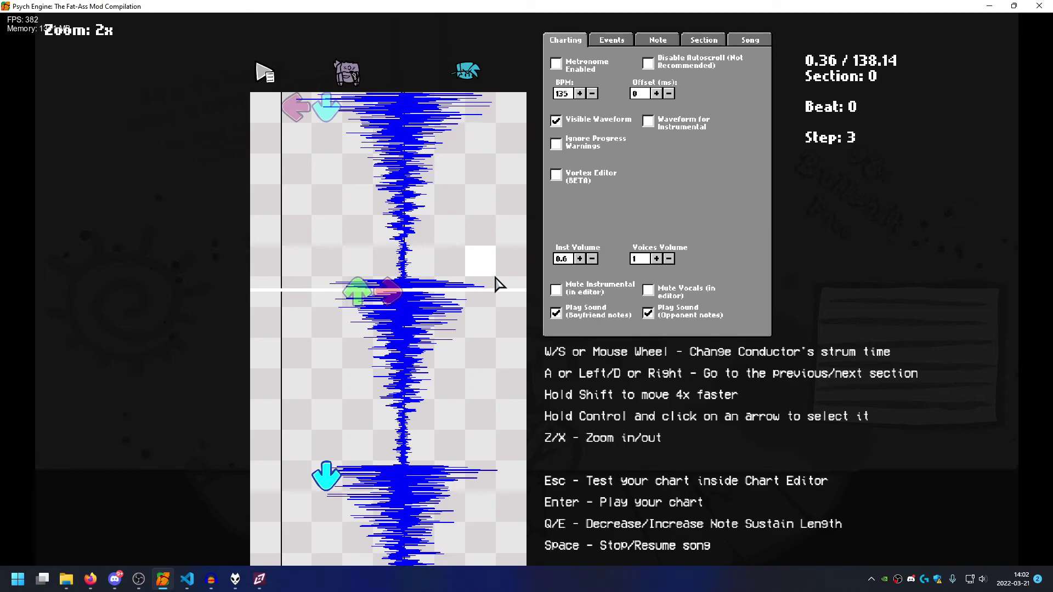
{"action": "key", "text": "x"}
{"action": "key", "text": "x"}
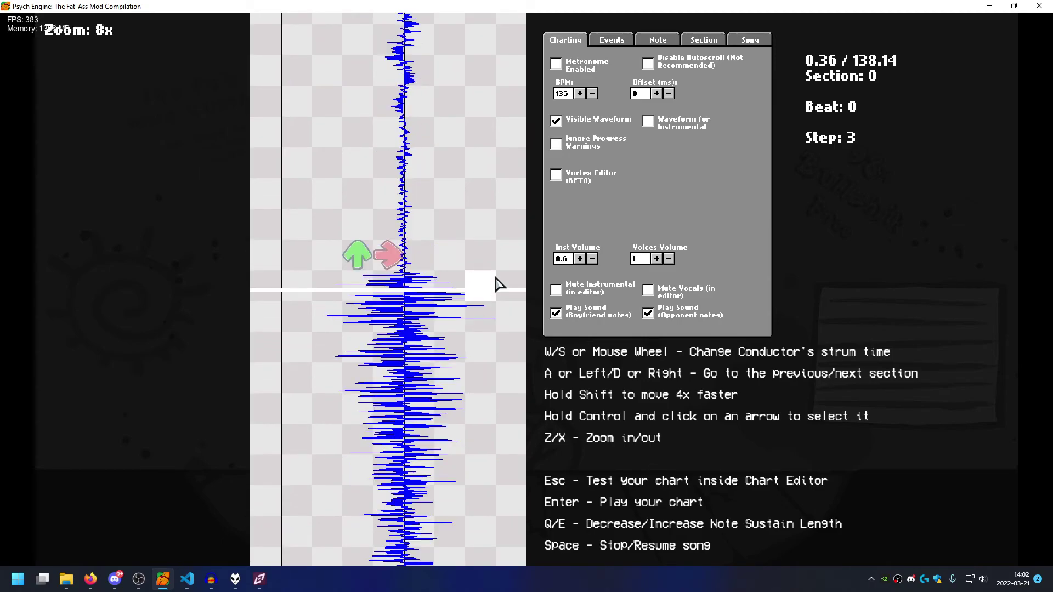
{"action": "scroll", "coordinate": [477, 287], "scroll_direction": "down", "scroll_amount": 4}
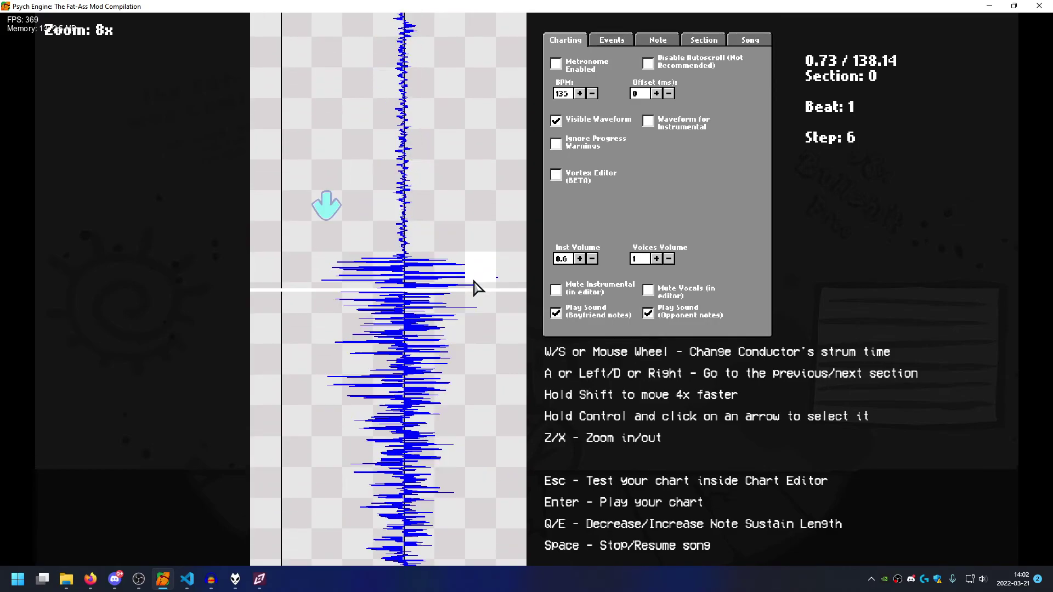
{"action": "scroll", "coordinate": [383, 244], "scroll_direction": "down", "scroll_amount": 1}
{"action": "scroll", "coordinate": [384, 244], "scroll_direction": "down", "scroll_amount": 2}
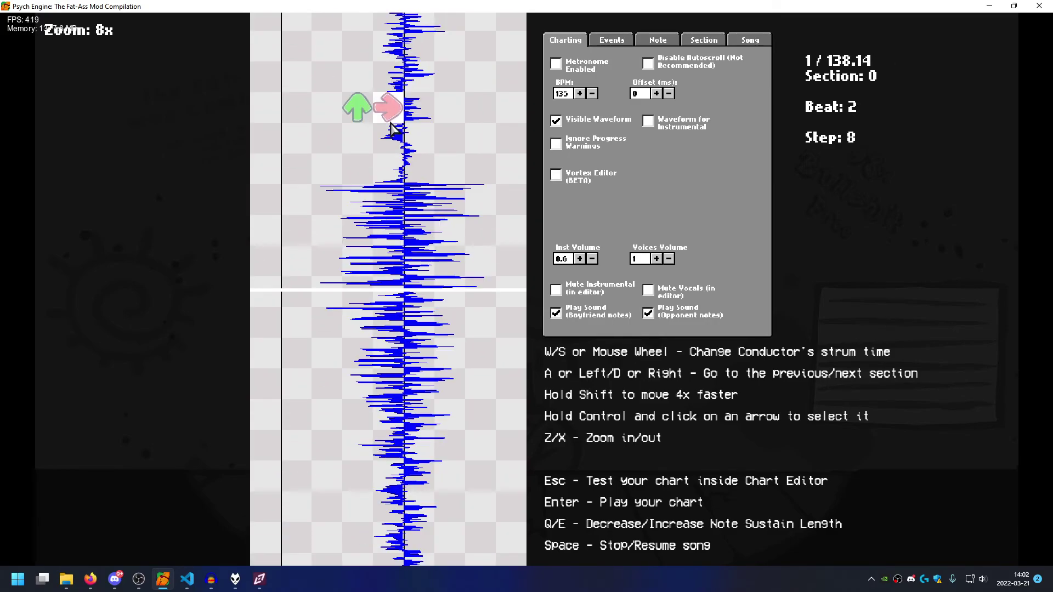
{"action": "scroll", "coordinate": [395, 238], "scroll_direction": "down", "scroll_amount": 4}
{"action": "scroll", "coordinate": [357, 225], "scroll_direction": "down", "scroll_amount": 13}
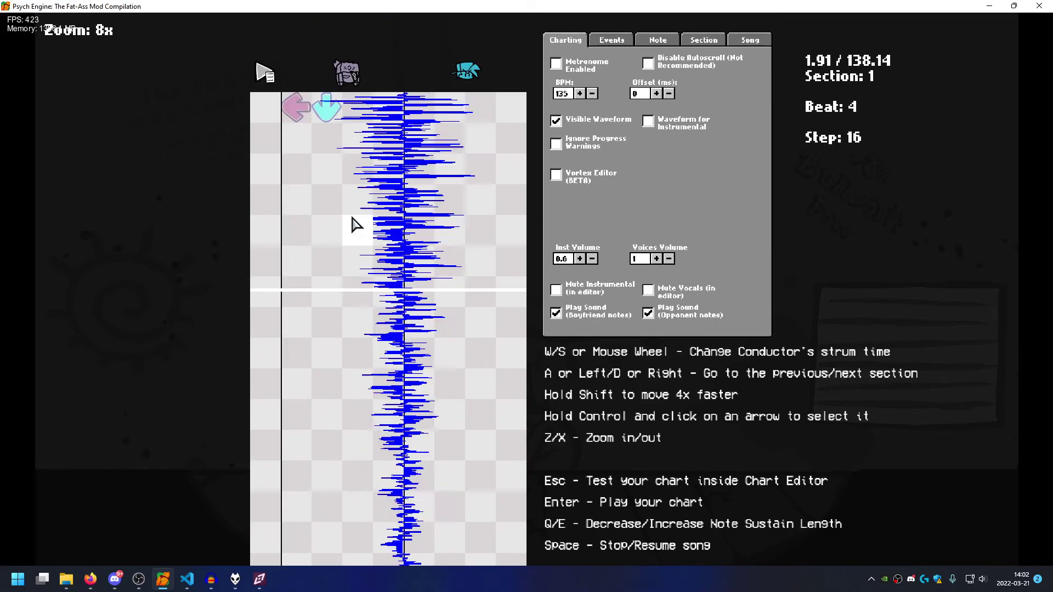
{"action": "scroll", "coordinate": [351, 214], "scroll_direction": "down", "scroll_amount": 2}
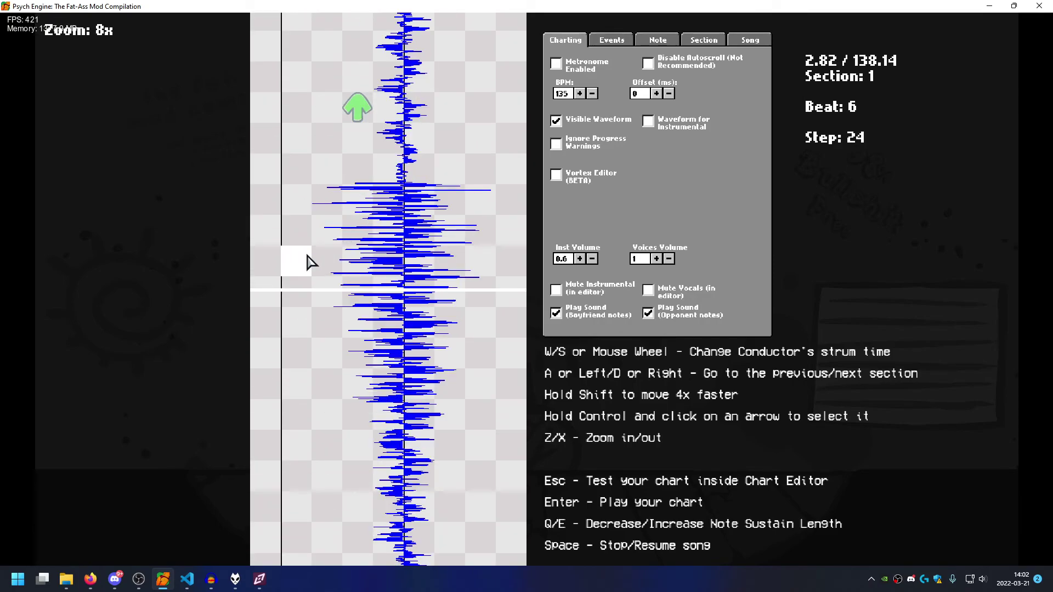
{"action": "scroll", "coordinate": [309, 259], "scroll_direction": "up", "scroll_amount": 2}
{"action": "key", "text": "z"}
{"action": "key", "text": "x"}
{"action": "scroll", "coordinate": [357, 175], "scroll_direction": "up", "scroll_amount": 10}
{"action": "key", "text": "z"}
{"action": "key", "text": "z"}
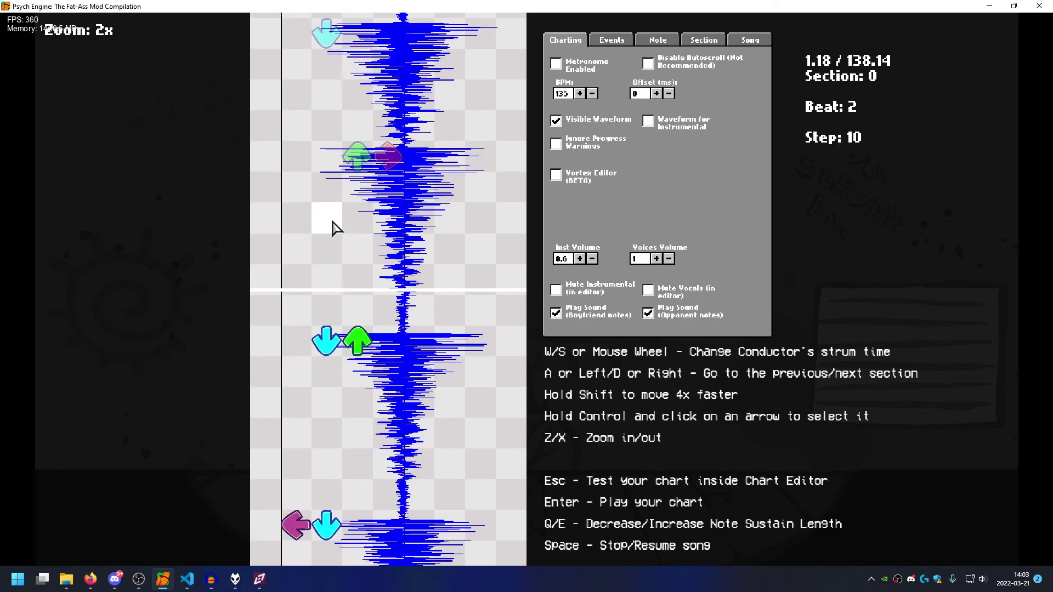
{"action": "key", "text": "z"}
{"action": "scroll", "coordinate": [338, 227], "scroll_direction": "up", "scroll_amount": 4}
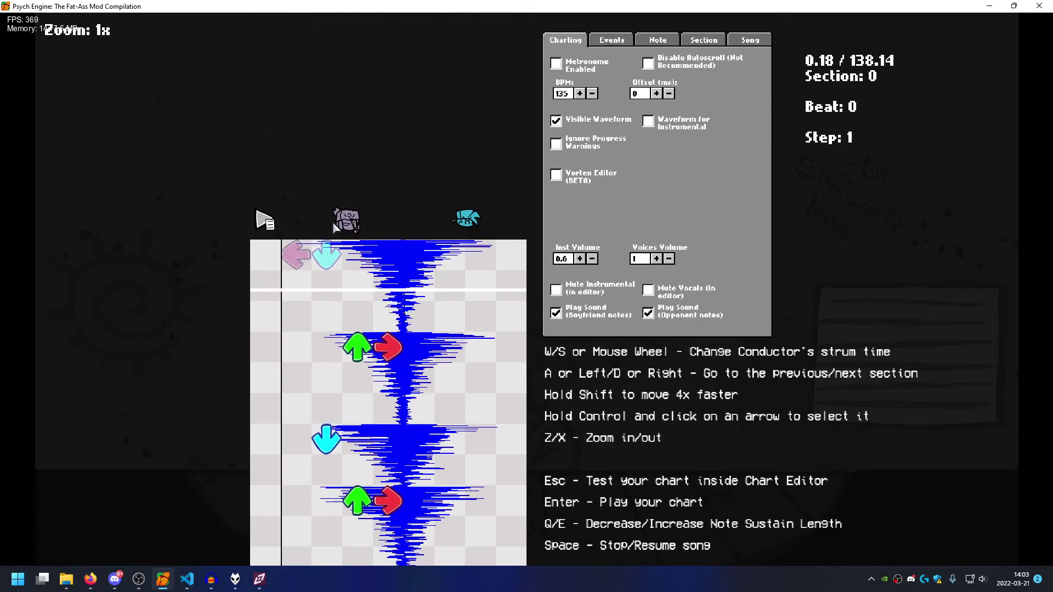
{"action": "scroll", "coordinate": [332, 222], "scroll_direction": "up", "scroll_amount": 2}
{"action": "key", "text": "s"}
{"action": "key", "text": "space"}
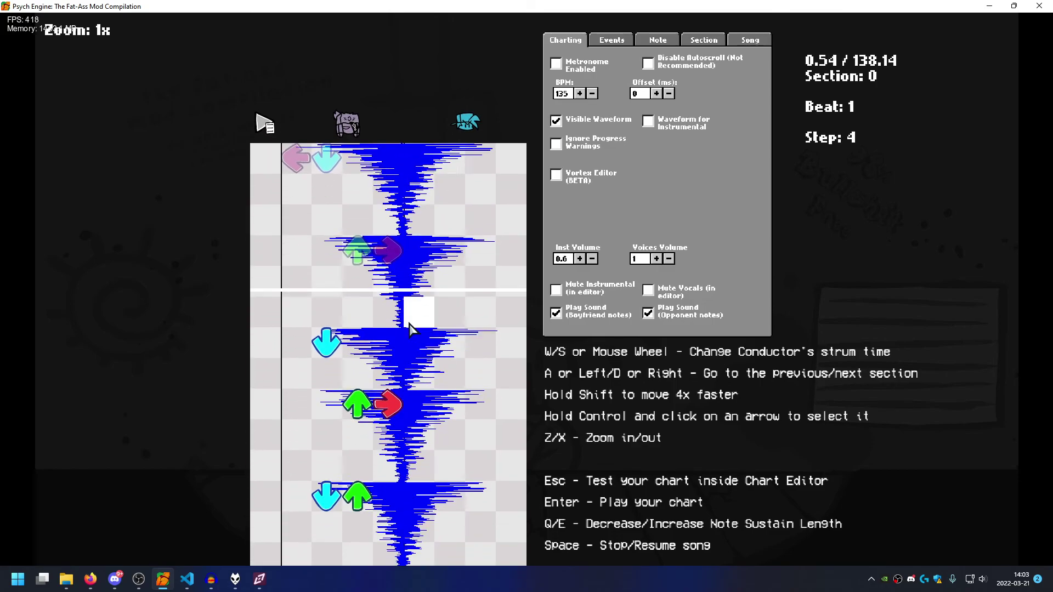
{"action": "key", "text": "space"}
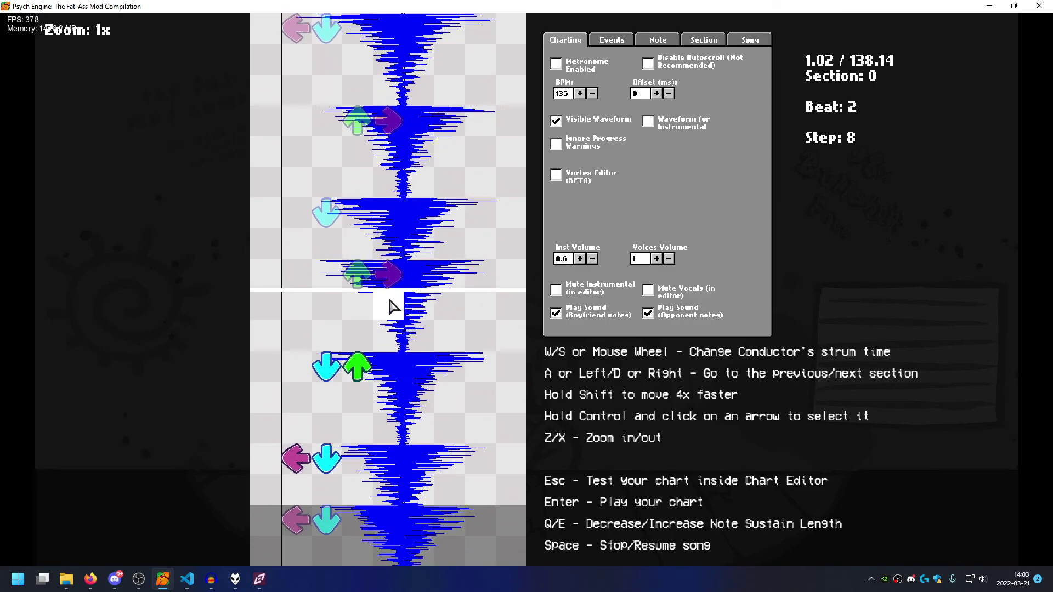